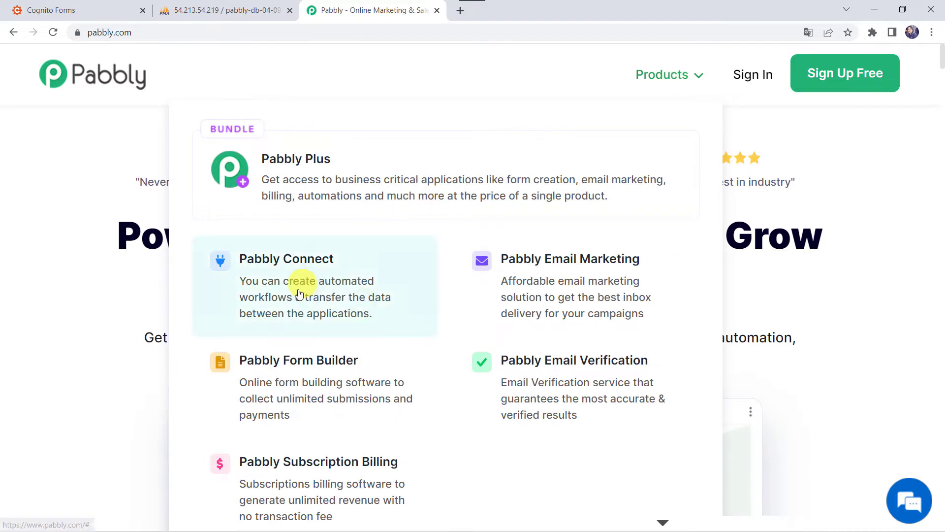
Step: Go to the Pabbly Connect product page and sign in to reach the All Apps dashboard
{"action": "left_click", "coordinate": [298, 291]}
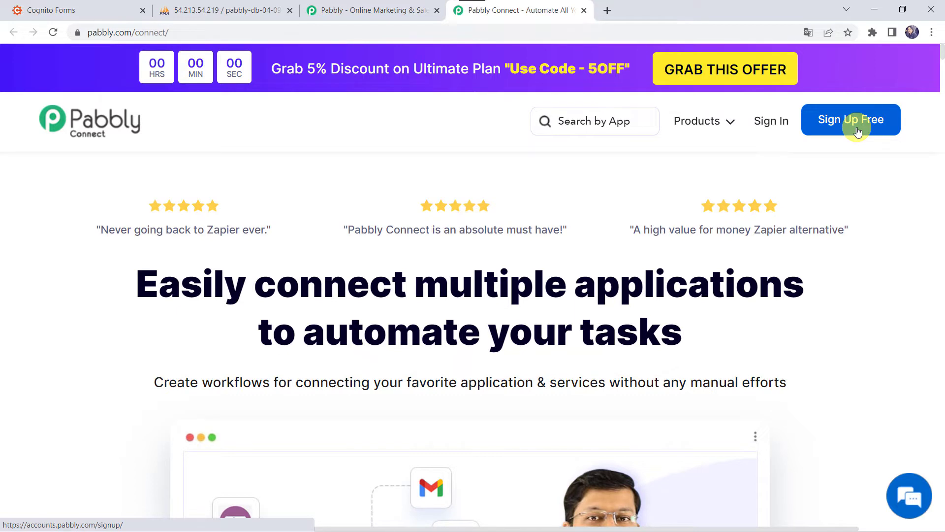
{"action": "left_click", "coordinate": [773, 123]}
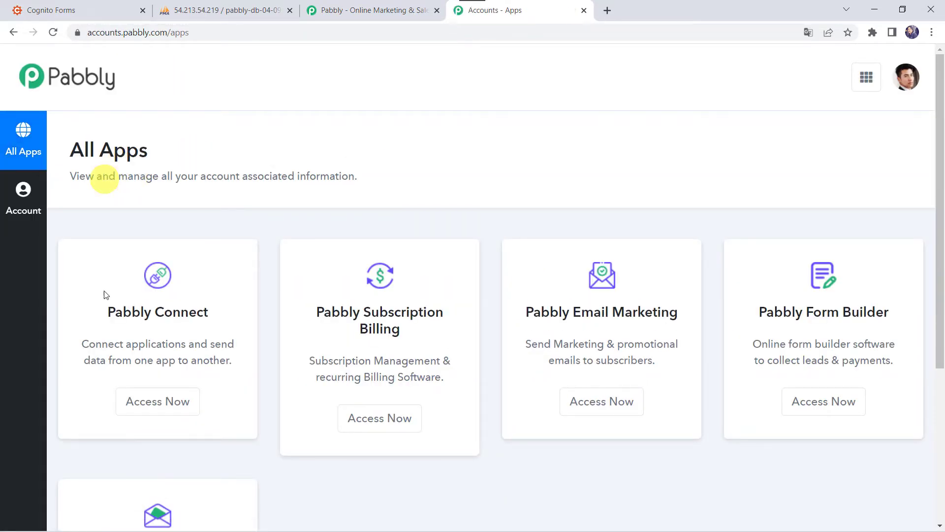
Step: Open Pabbly Connect from All Apps and start a new workflow from its dashboard
{"action": "left_click", "coordinate": [157, 407]}
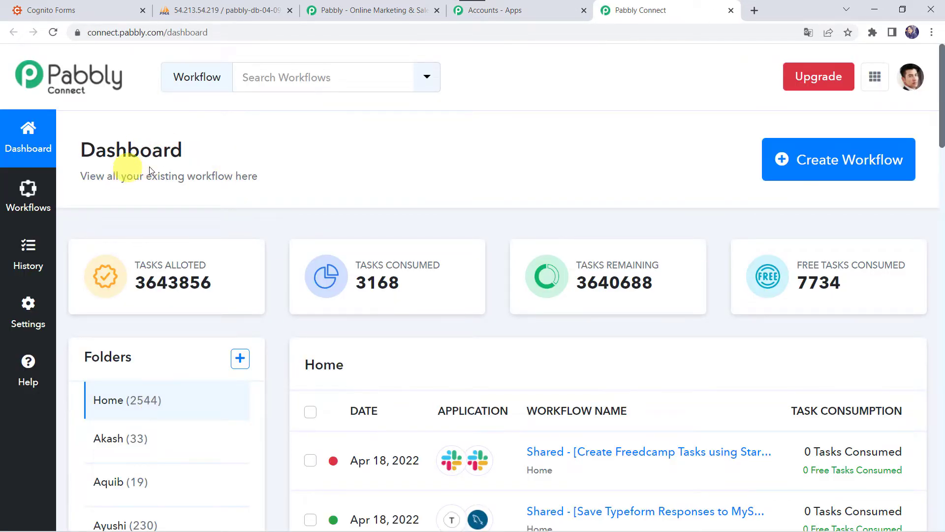
{"action": "scroll", "coordinate": [516, 439], "scroll_direction": "down", "scroll_amount": 5}
{"action": "scroll", "coordinate": [516, 440], "scroll_direction": "up", "scroll_amount": 5}
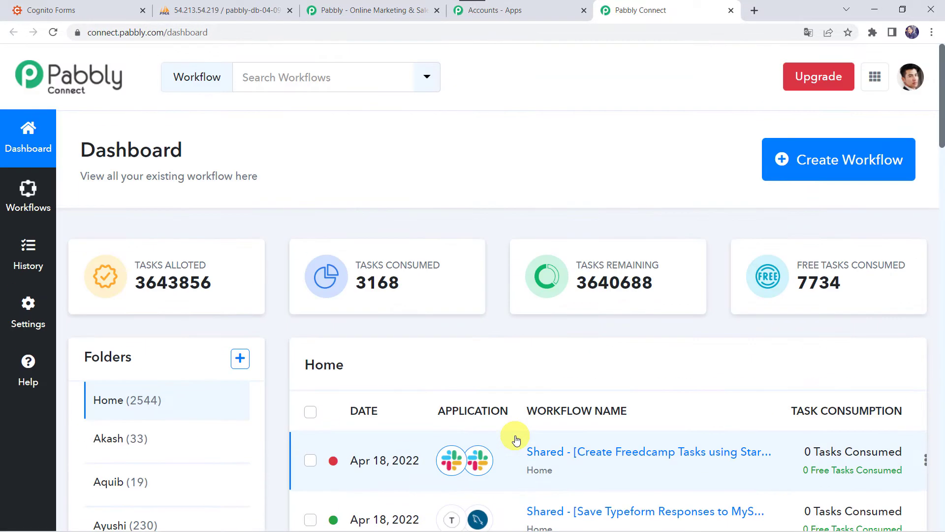
{"action": "left_click", "coordinate": [840, 175]}
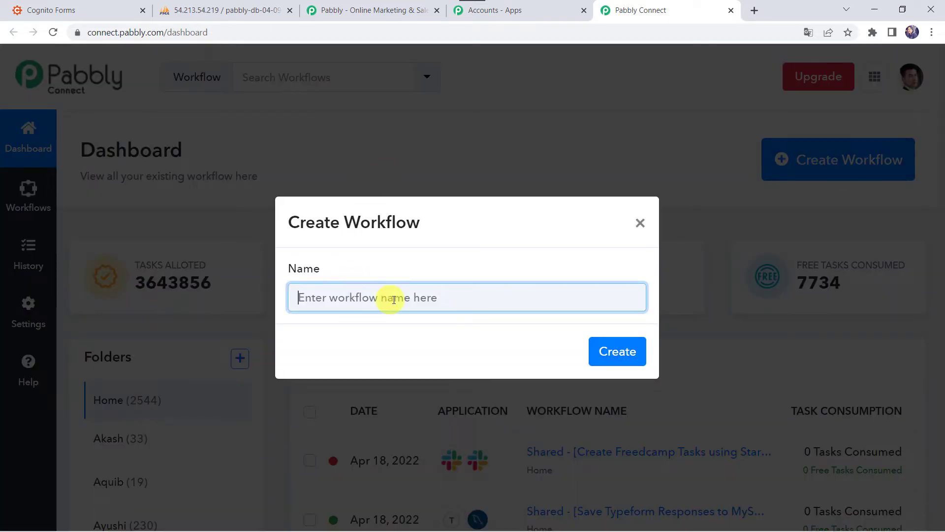
Step: Name the new workflow 'Cognito Forms to MySQL Integration' and create it
{"action": "left_click", "coordinate": [394, 300]}
{"action": "type", "text": "Cognito Forms to MySQL Inte"}
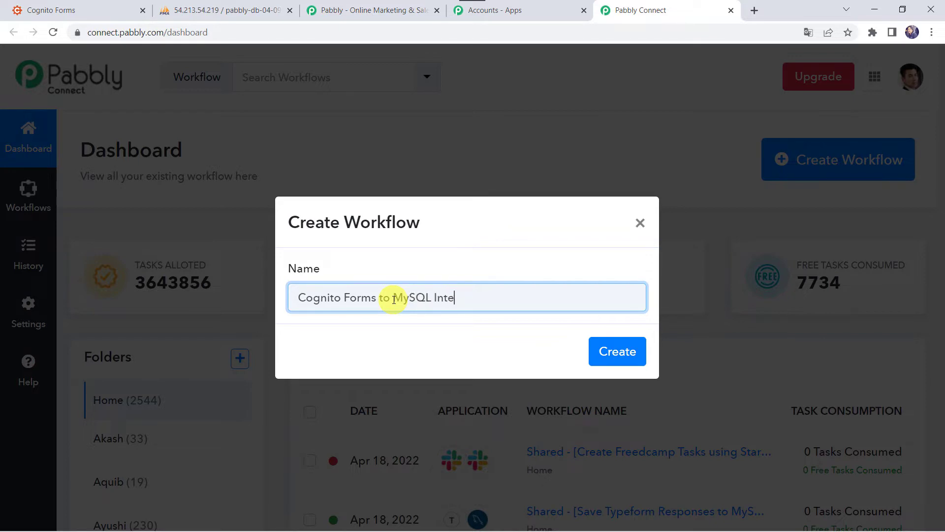
{"action": "type", "text": "gration"}
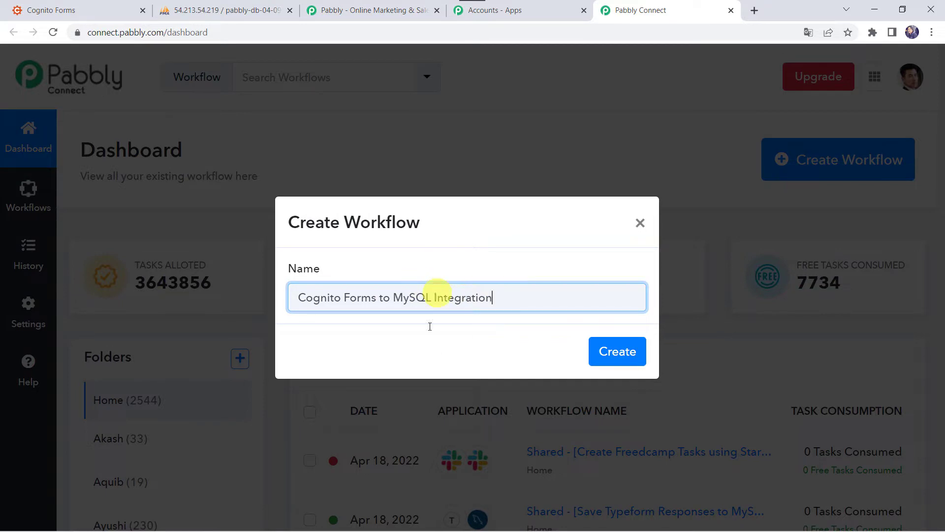
{"action": "left_click", "coordinate": [616, 358]}
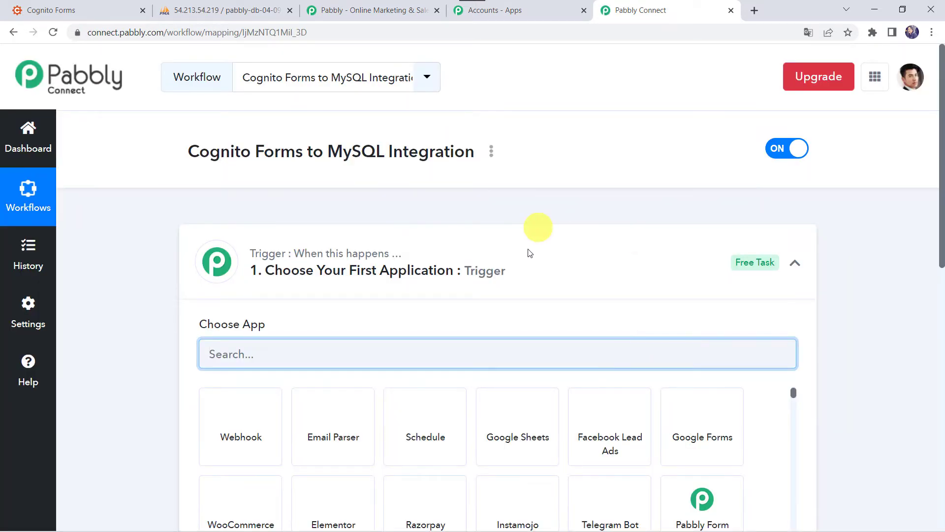
Step: Search for and select Cognito Forms as the workflow's trigger app
{"action": "left_click", "coordinate": [516, 275]}
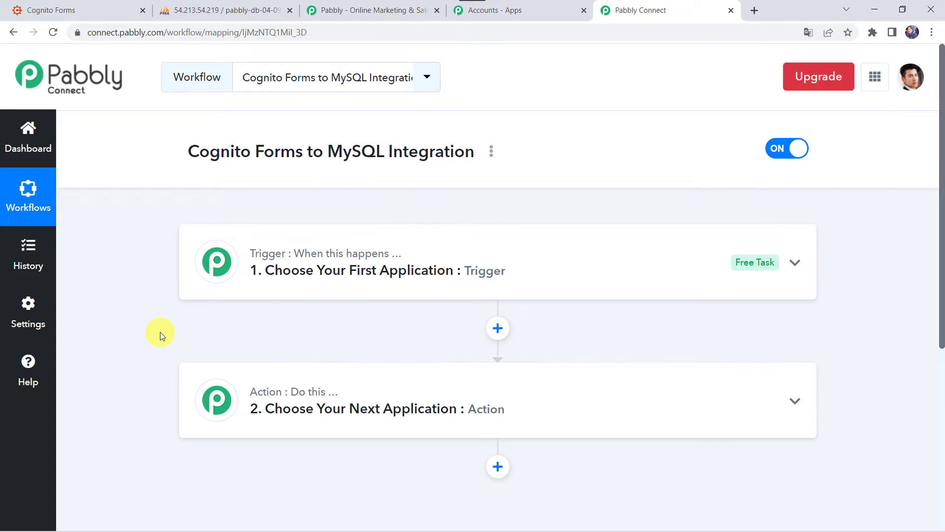
{"action": "left_click", "coordinate": [527, 272]}
{"action": "left_click", "coordinate": [271, 355]}
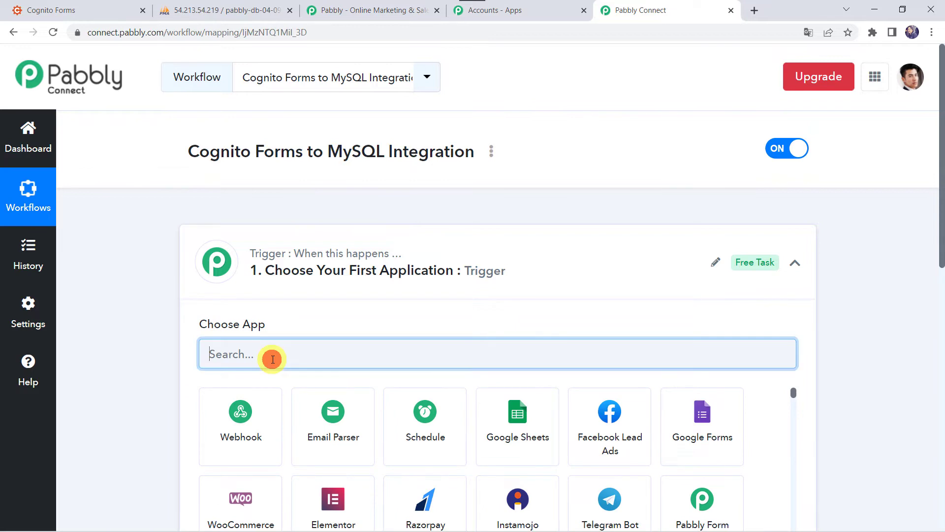
{"action": "type", "text": "Coh"}
{"action": "type", "text": "gn"}
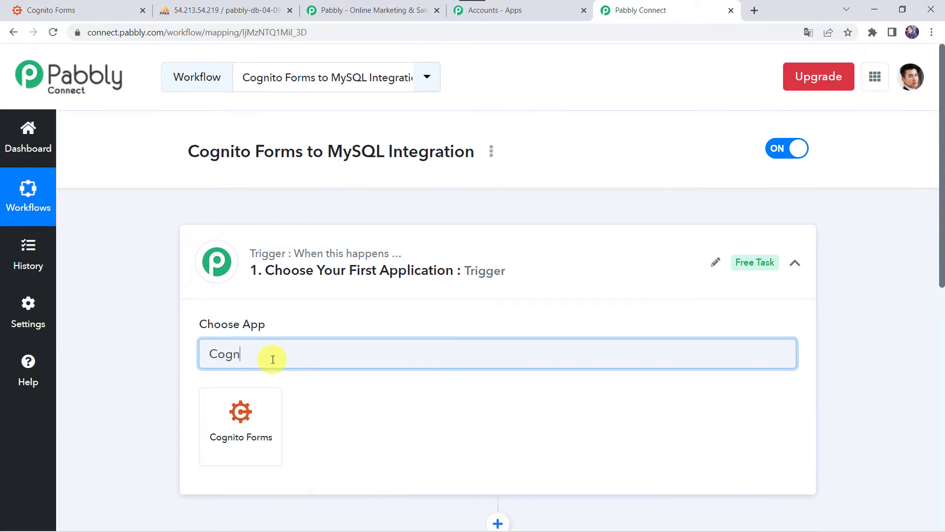
{"action": "left_click", "coordinate": [247, 426]}
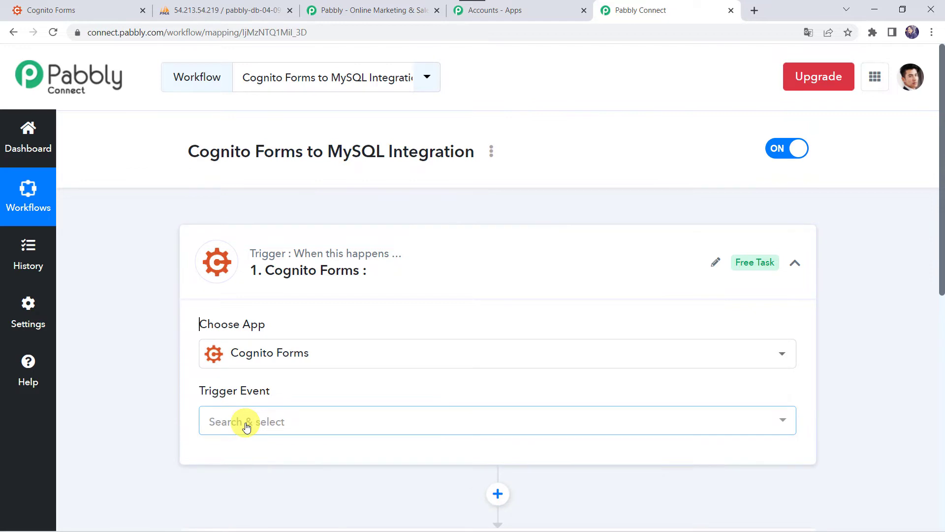
Step: Set the trigger event to New Entry and copy the generated webhook URL
{"action": "scroll", "coordinate": [245, 424], "scroll_direction": "down", "scroll_amount": 3}
{"action": "left_click", "coordinate": [243, 315]}
{"action": "left_click", "coordinate": [257, 384]}
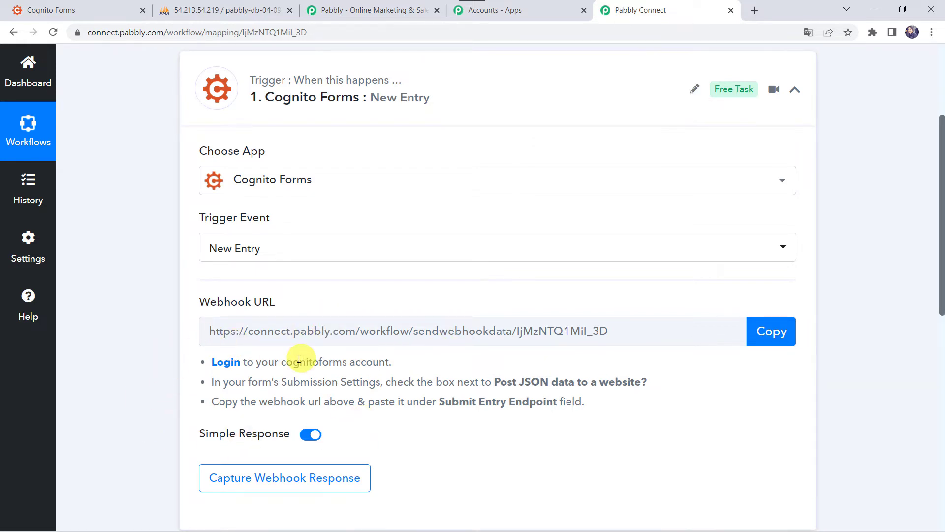
{"action": "mouse_move", "coordinate": [204, 422]}
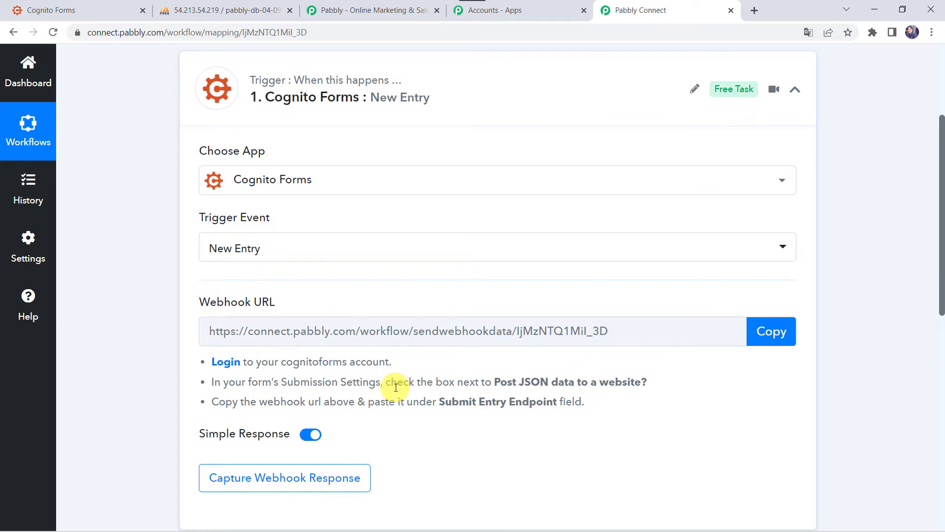
{"action": "left_click", "coordinate": [775, 339]}
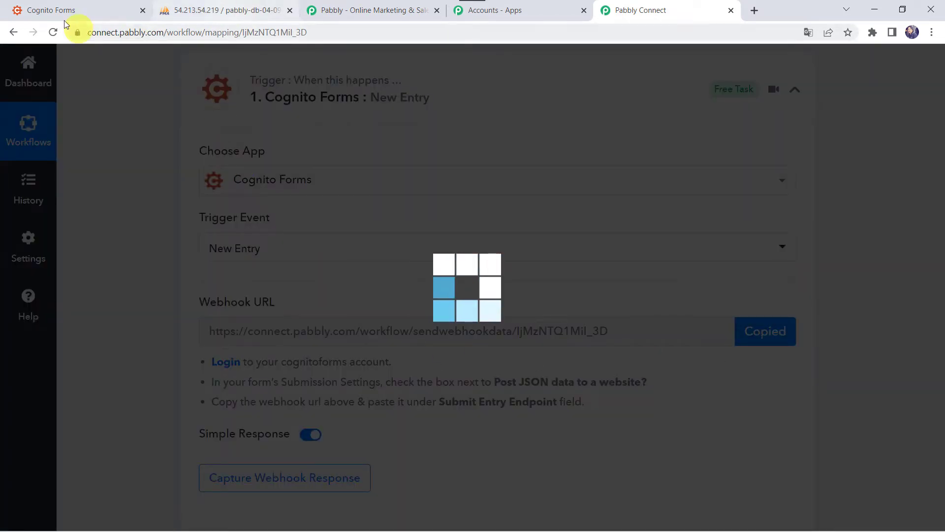
{"action": "left_click", "coordinate": [58, 8]}
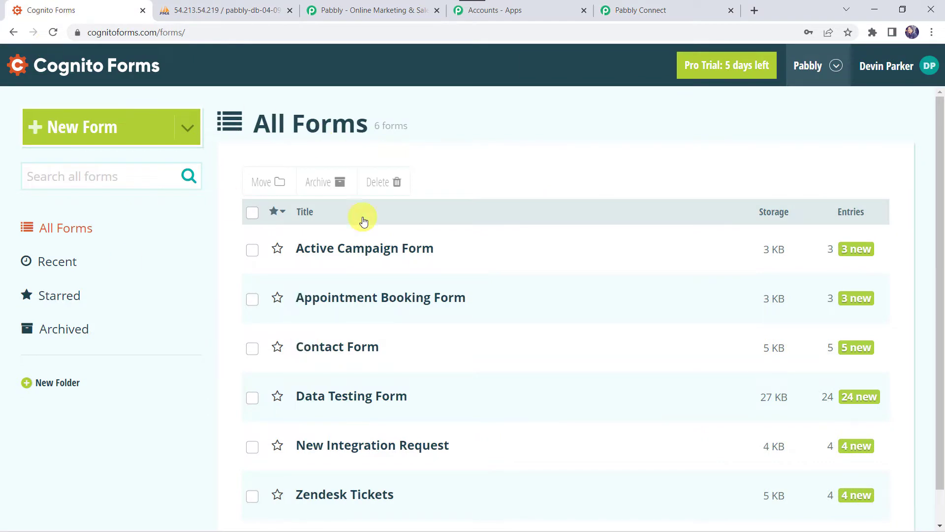
Step: Open the Contact Form from the All Forms list in its builder
{"action": "scroll", "coordinate": [348, 274], "scroll_direction": "down", "scroll_amount": 1}
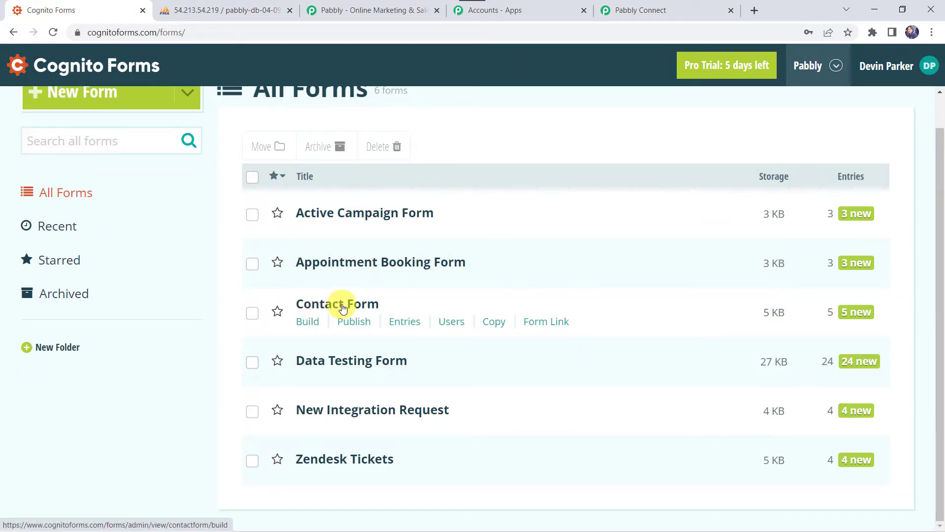
{"action": "left_click", "coordinate": [344, 306]}
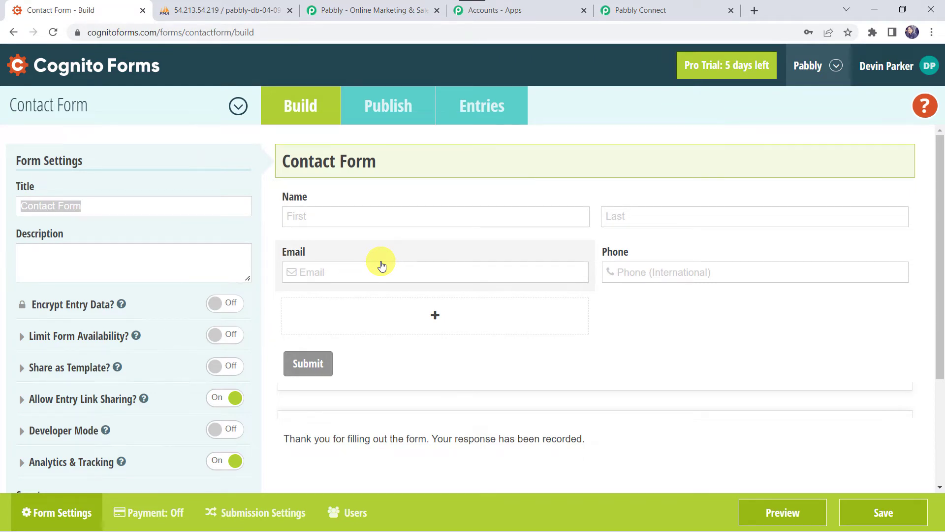
{"action": "scroll", "coordinate": [381, 264], "scroll_direction": "down", "scroll_amount": 3}
Step: Under Post JSON Data to a Website, paste the webhook URL as Submit Entry Endpoint and save
{"action": "left_click", "coordinate": [246, 515]}
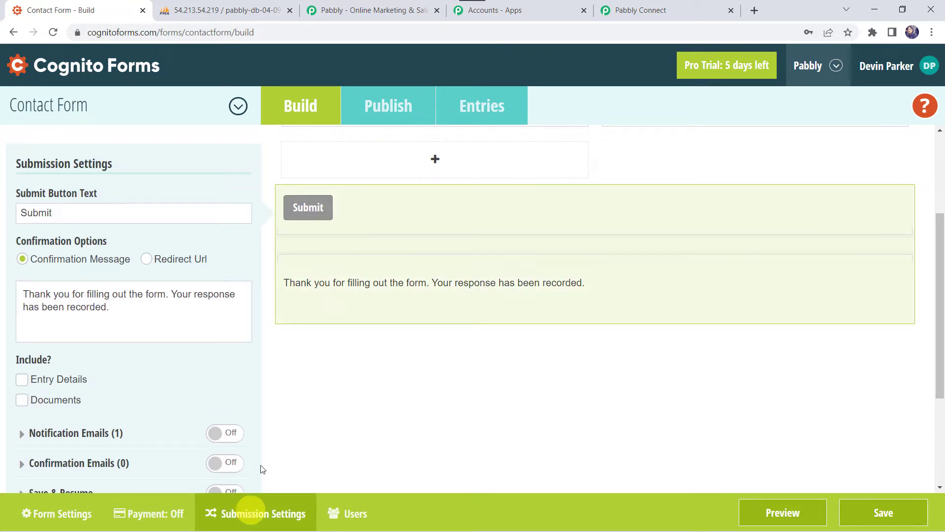
{"action": "scroll", "coordinate": [140, 379], "scroll_direction": "down", "scroll_amount": 1}
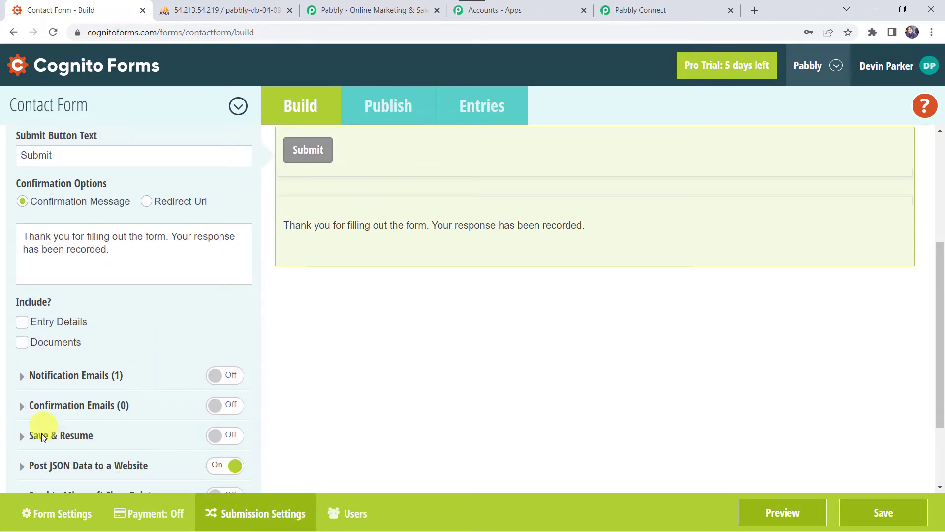
{"action": "scroll", "coordinate": [98, 464], "scroll_direction": "down", "scroll_amount": 1}
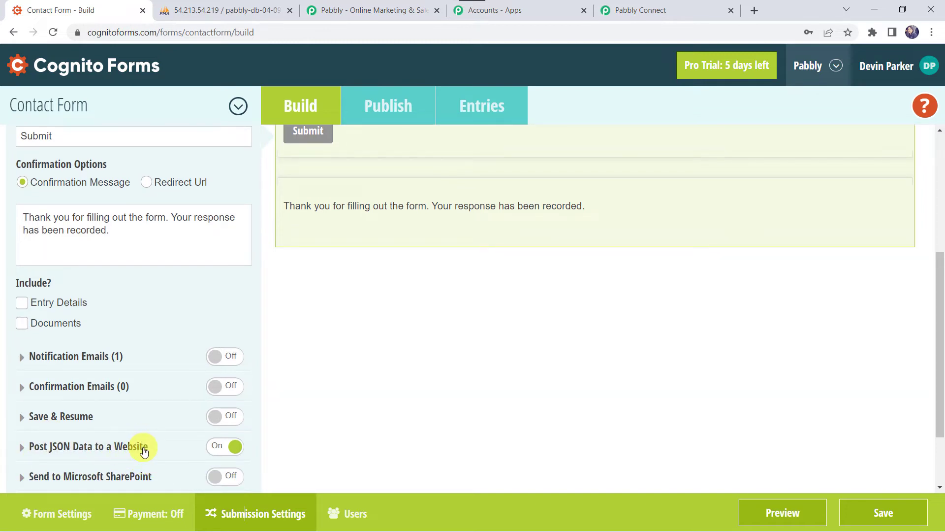
{"action": "scroll", "coordinate": [143, 452], "scroll_direction": "down", "scroll_amount": 1}
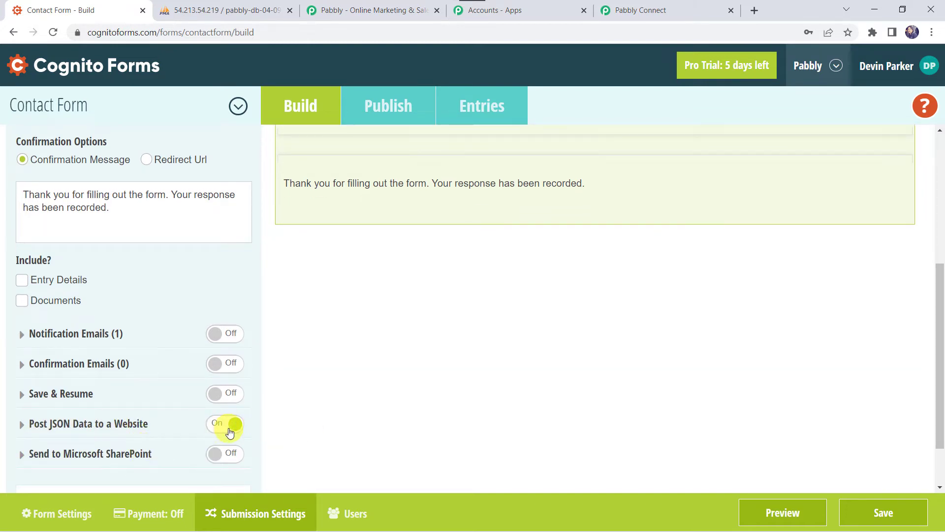
{"action": "scroll", "coordinate": [224, 431], "scroll_direction": "down", "scroll_amount": 1}
{"action": "left_click", "coordinate": [142, 391]}
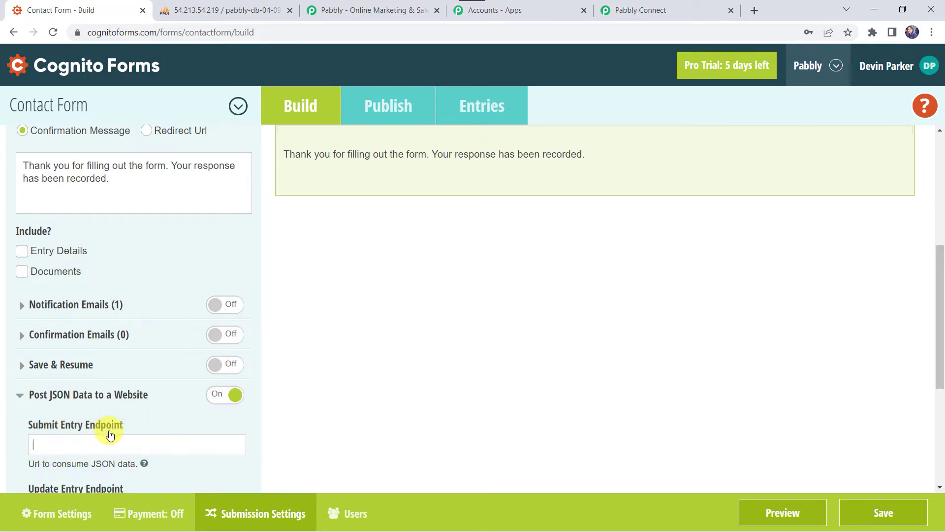
{"action": "right_click", "coordinate": [97, 444]}
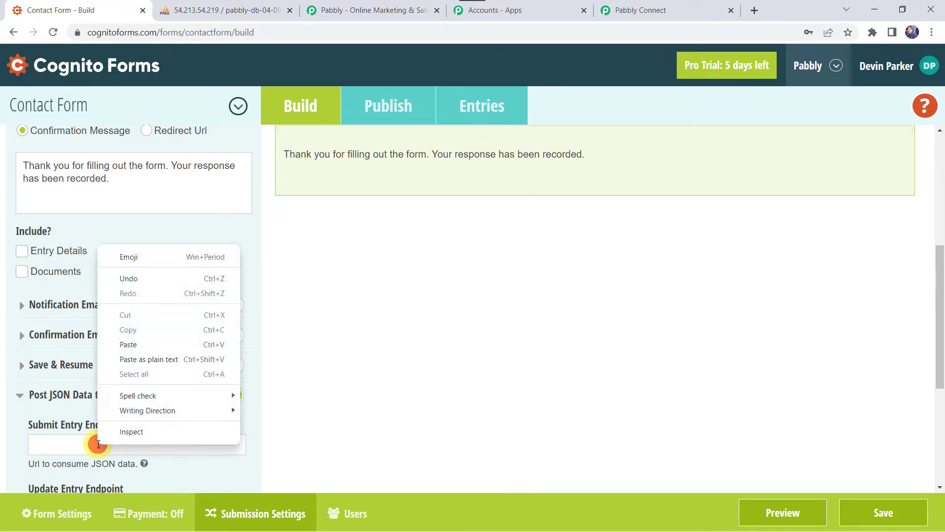
{"action": "left_click", "coordinate": [143, 346]}
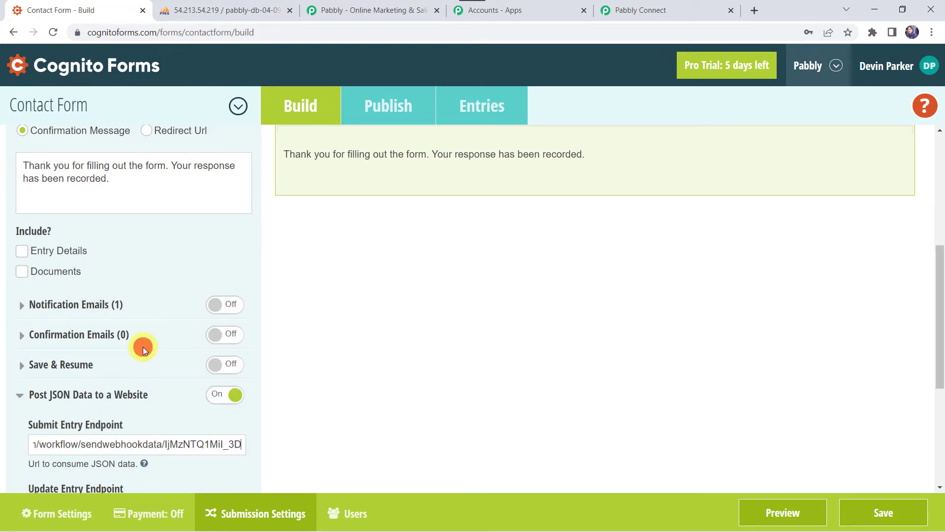
{"action": "scroll", "coordinate": [143, 347], "scroll_direction": "down", "scroll_amount": 2}
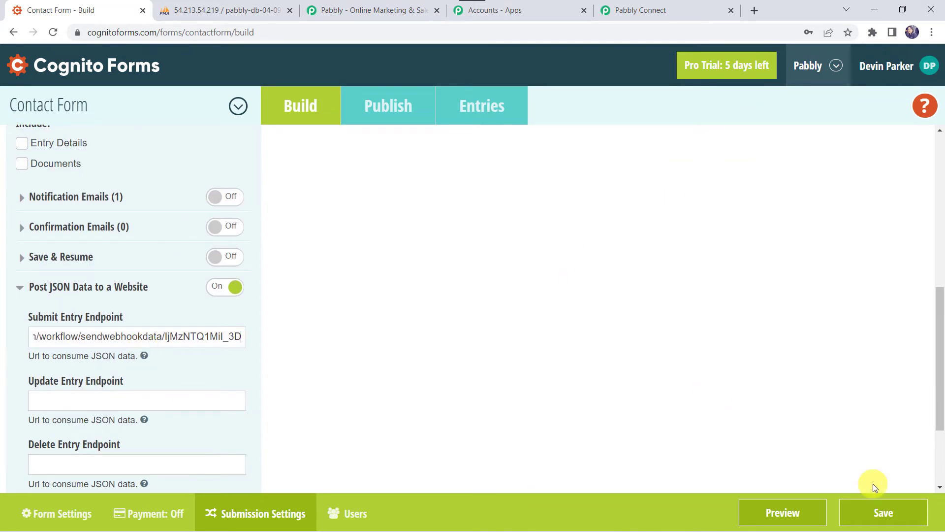
{"action": "left_click", "coordinate": [882, 512]}
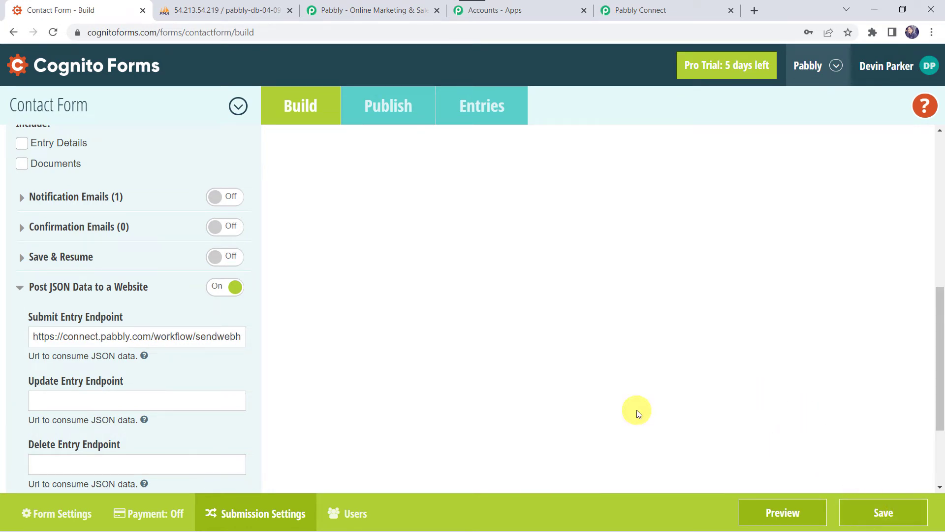
{"action": "left_click", "coordinate": [667, 7]}
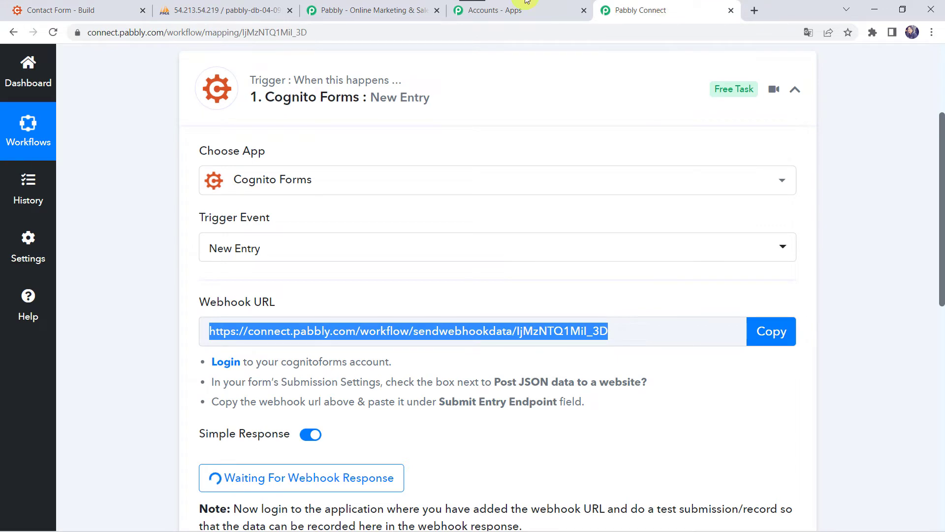
Step: Leave the trigger waiting for a webhook response and return to the Contact Form builder
{"action": "scroll", "coordinate": [186, 400], "scroll_direction": "down", "scroll_amount": 4}
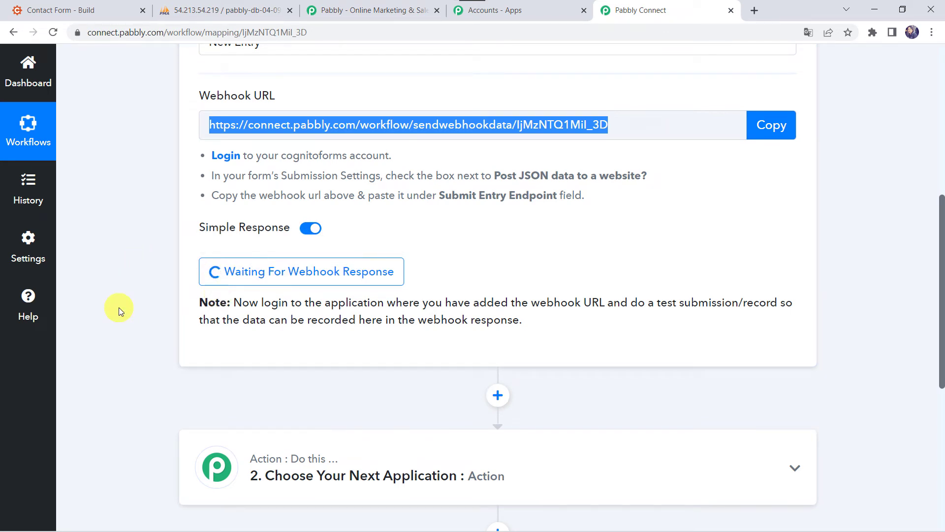
{"action": "left_click", "coordinate": [67, 11]}
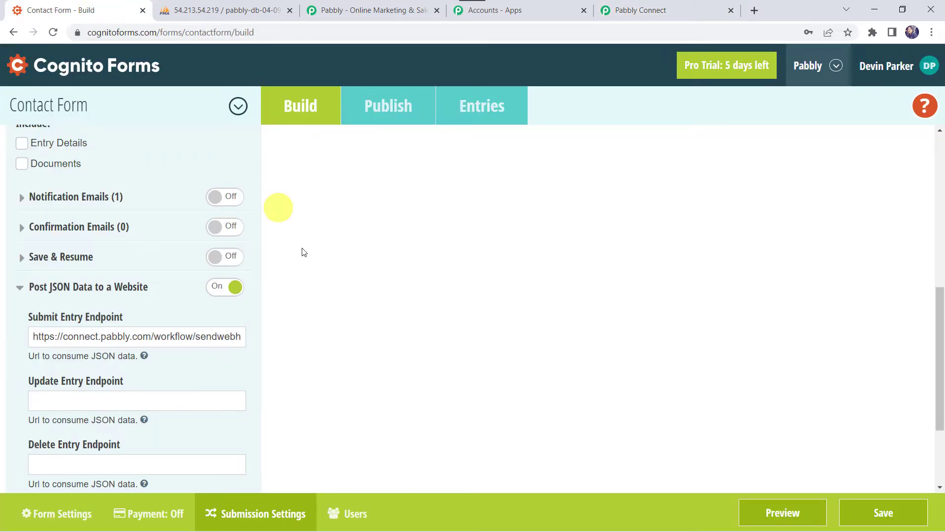
Step: From the Publish options, open the live Contact Form via its share link
{"action": "left_click", "coordinate": [389, 111]}
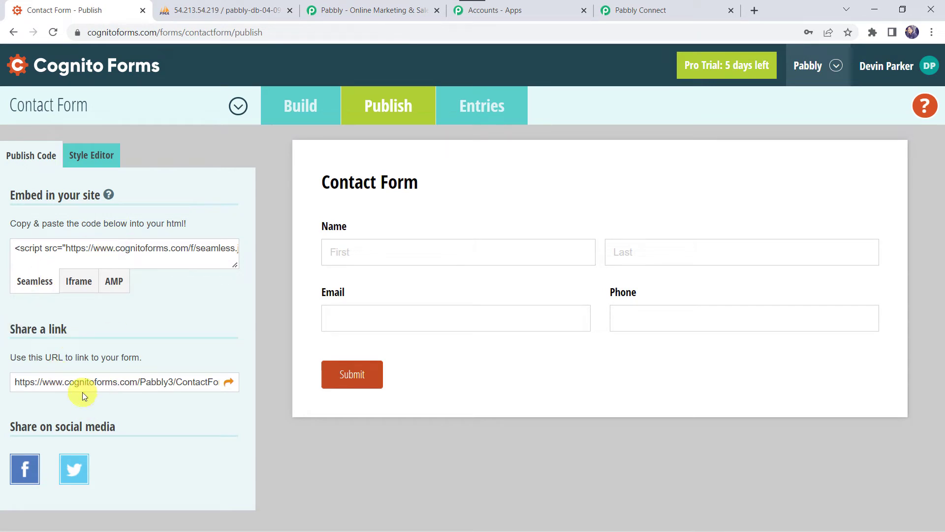
{"action": "left_click", "coordinate": [230, 385]}
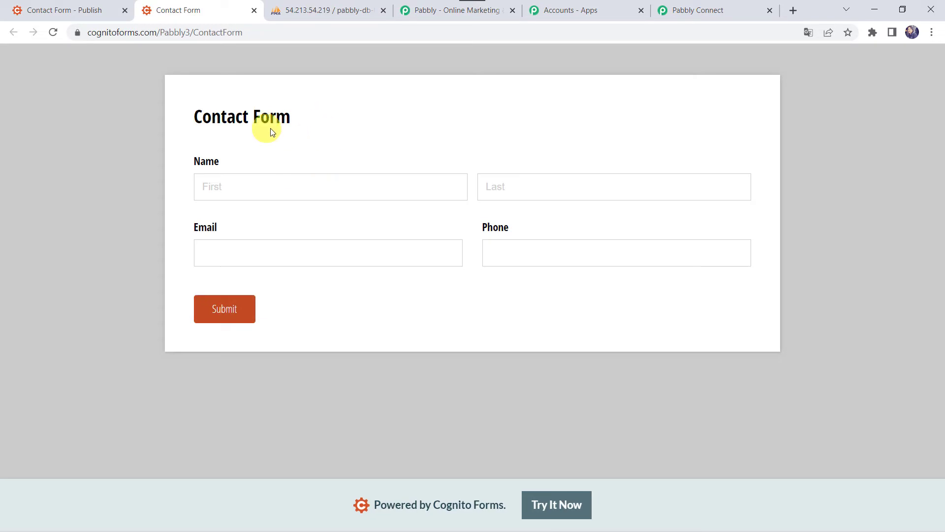
Step: Fill the Contact Form with a test first name and contact details, then submit it
{"action": "left_click", "coordinate": [233, 186]}
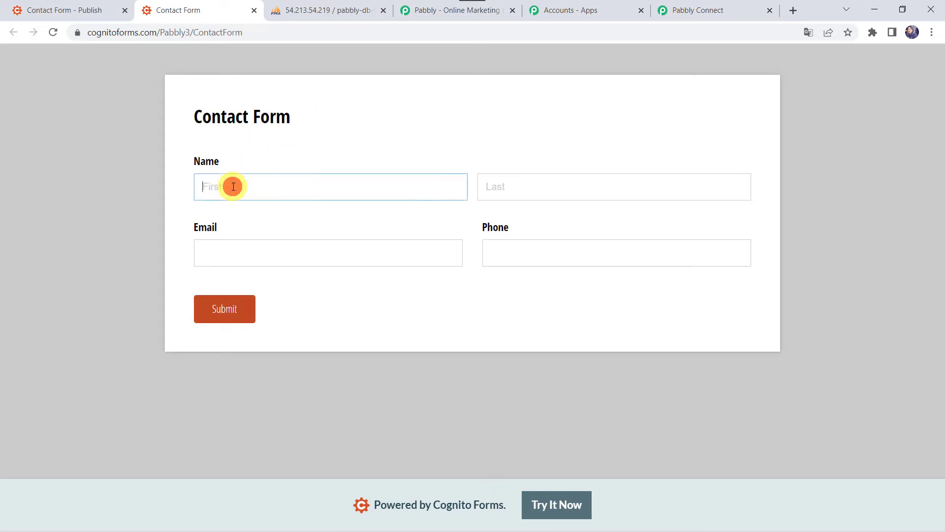
{"action": "type", "text": "Adam"}
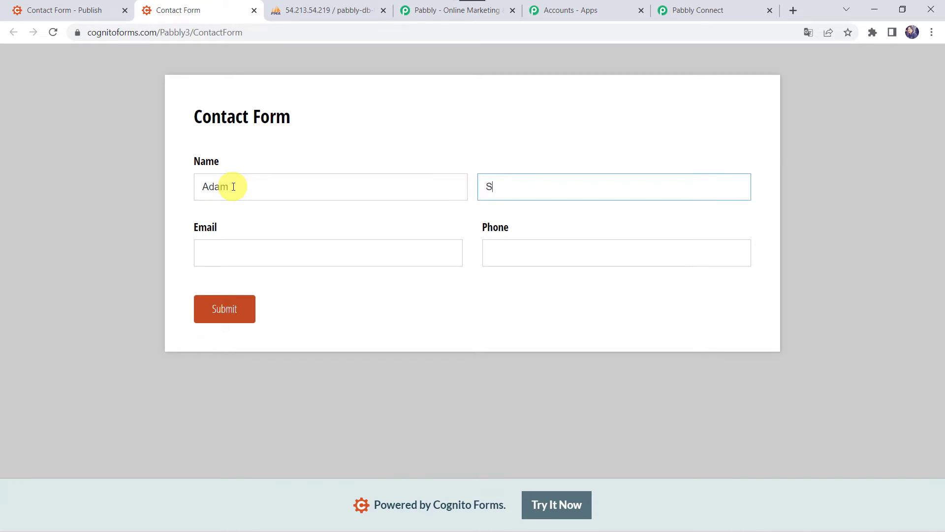
{"action": "key", "text": "Tab"}
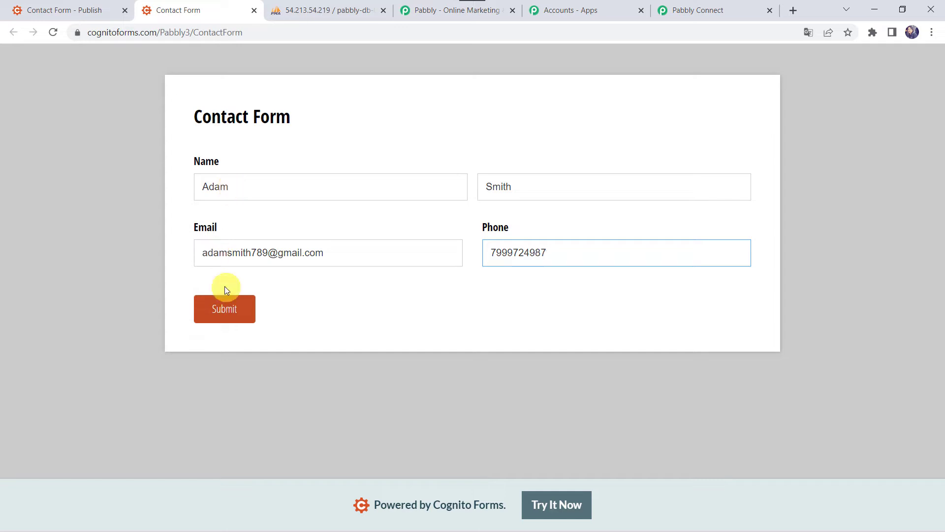
{"action": "left_click", "coordinate": [212, 309]}
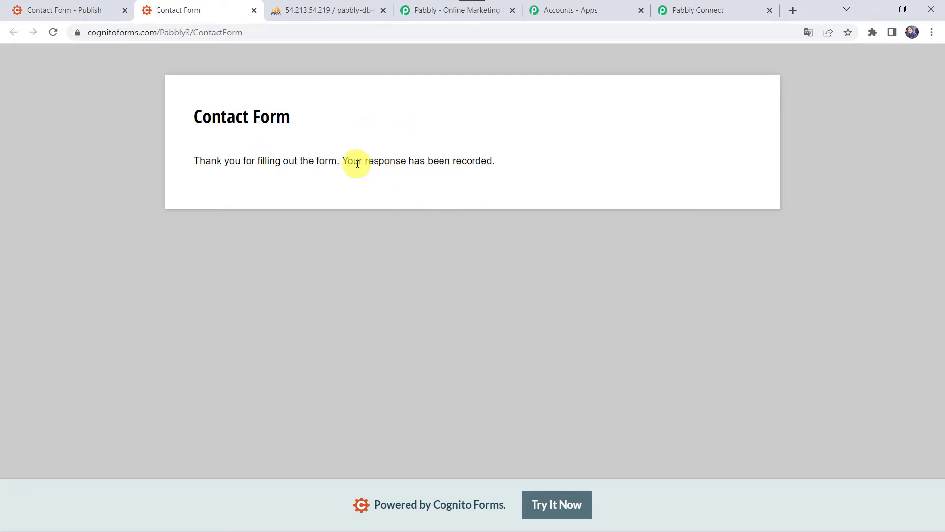
Step: Review the received webhook fields in Pabbly Connect, including e-mail, phone and entry number 8
{"action": "left_click", "coordinate": [727, 9]}
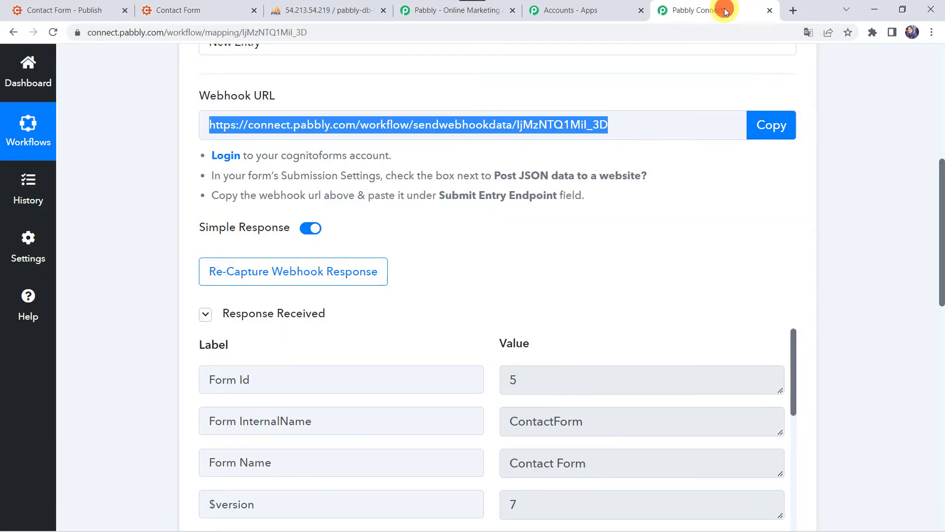
{"action": "left_click", "coordinate": [114, 326]}
{"action": "scroll", "coordinate": [115, 328], "scroll_direction": "down", "scroll_amount": 4}
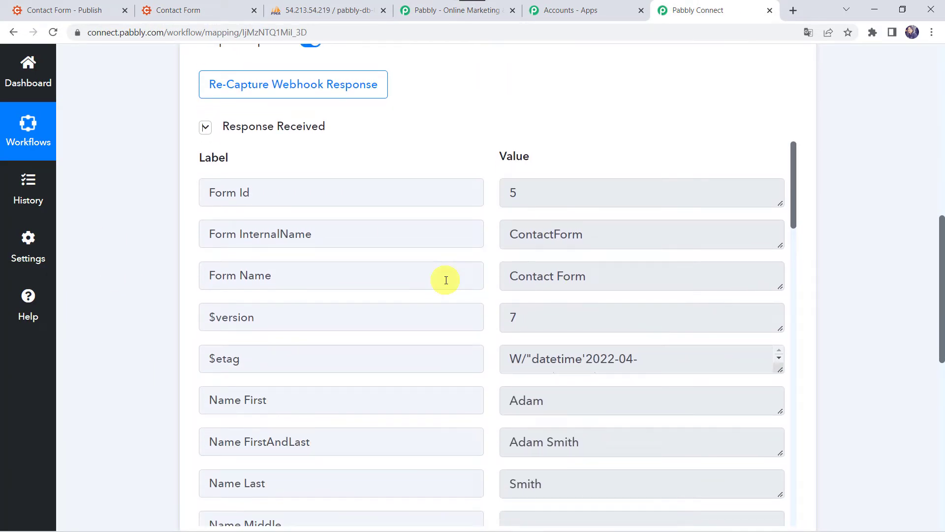
{"action": "scroll", "coordinate": [446, 280], "scroll_direction": "down", "scroll_amount": 2}
{"action": "scroll", "coordinate": [446, 280], "scroll_direction": "down", "scroll_amount": 1}
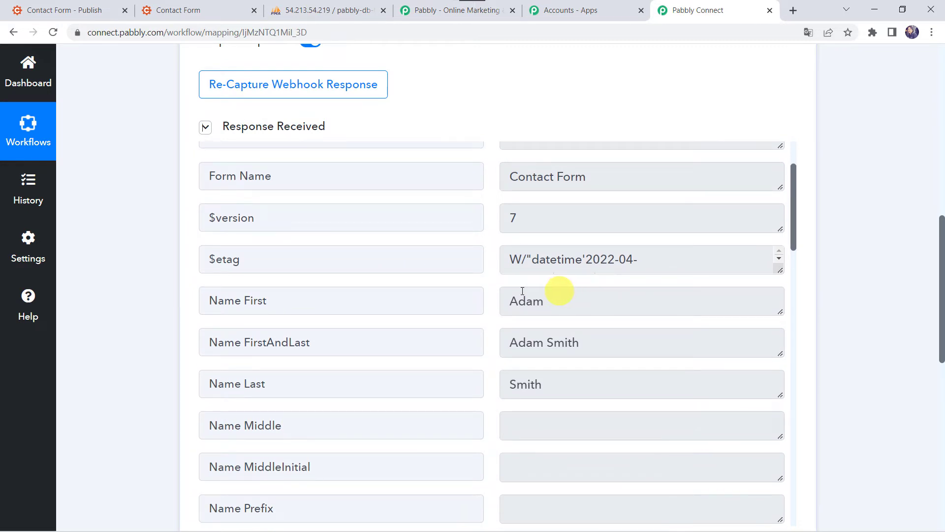
{"action": "scroll", "coordinate": [492, 397], "scroll_direction": "down", "scroll_amount": 7}
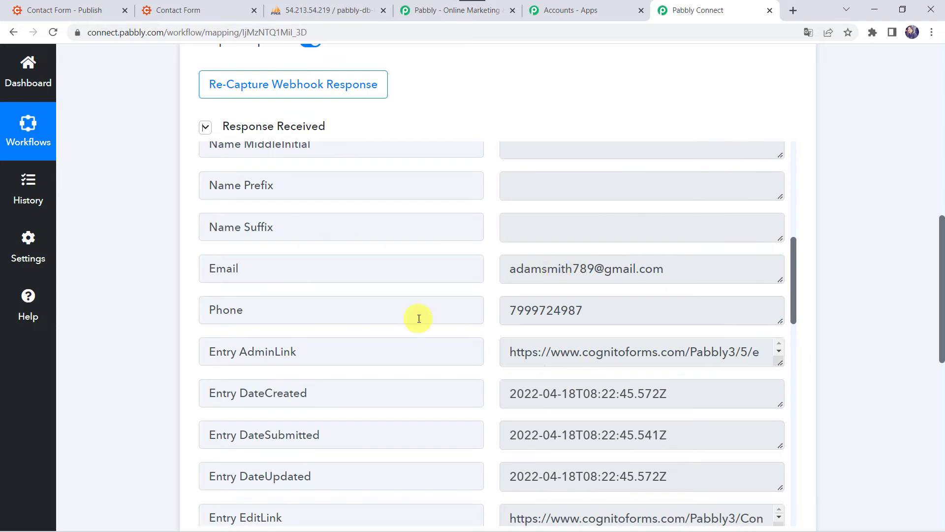
{"action": "scroll", "coordinate": [431, 422], "scroll_direction": "down", "scroll_amount": 5}
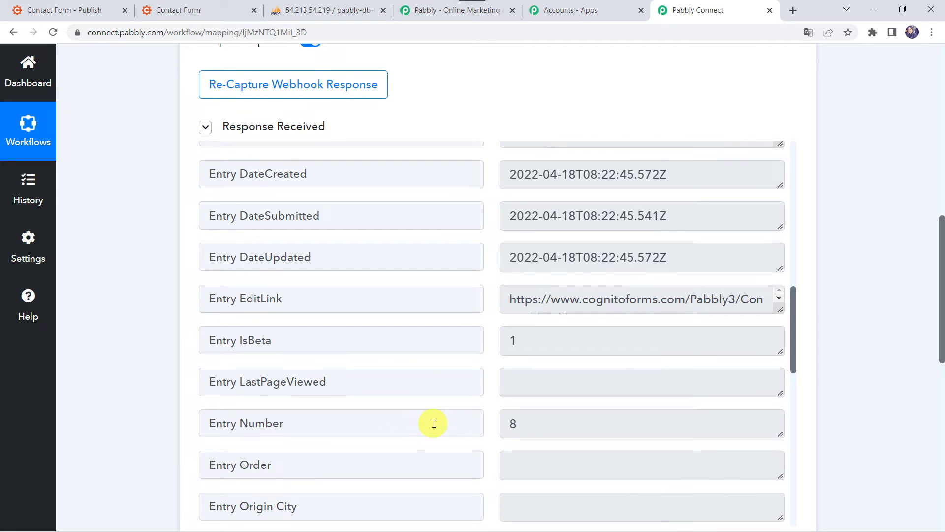
{"action": "scroll", "coordinate": [434, 424], "scroll_direction": "up", "scroll_amount": 1}
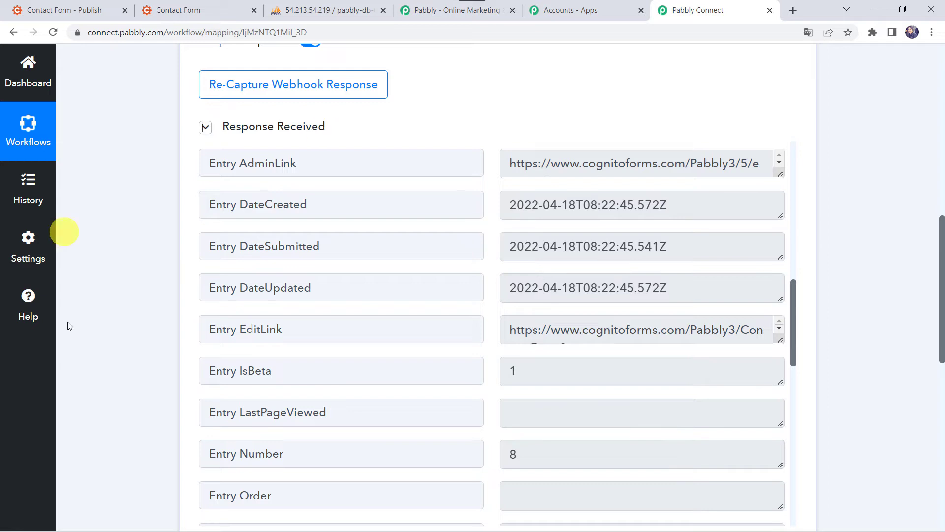
{"action": "scroll", "coordinate": [123, 408], "scroll_direction": "down", "scroll_amount": 15}
Step: Make the second step a MySQL Insert Row action and start connecting a MySQL account
{"action": "left_click", "coordinate": [438, 153]}
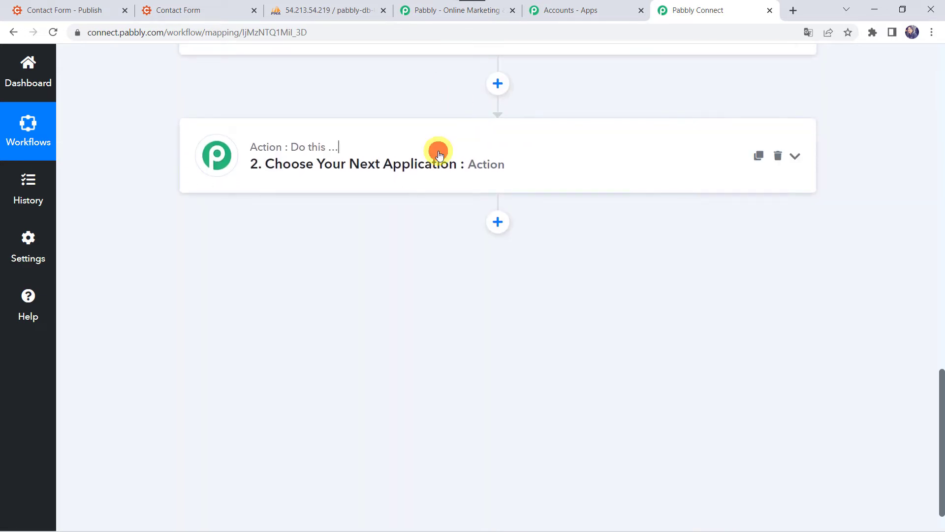
{"action": "left_click", "coordinate": [260, 255]}
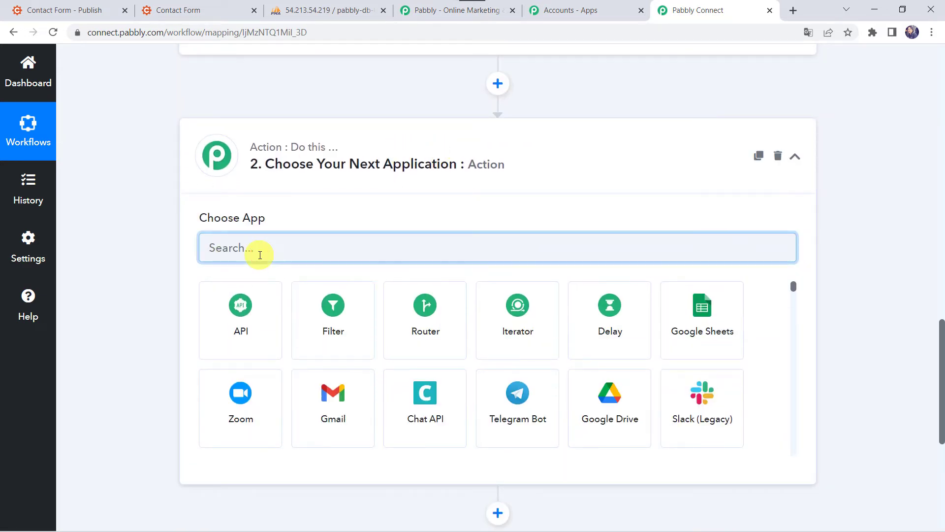
{"action": "type", "text": "MyS"}
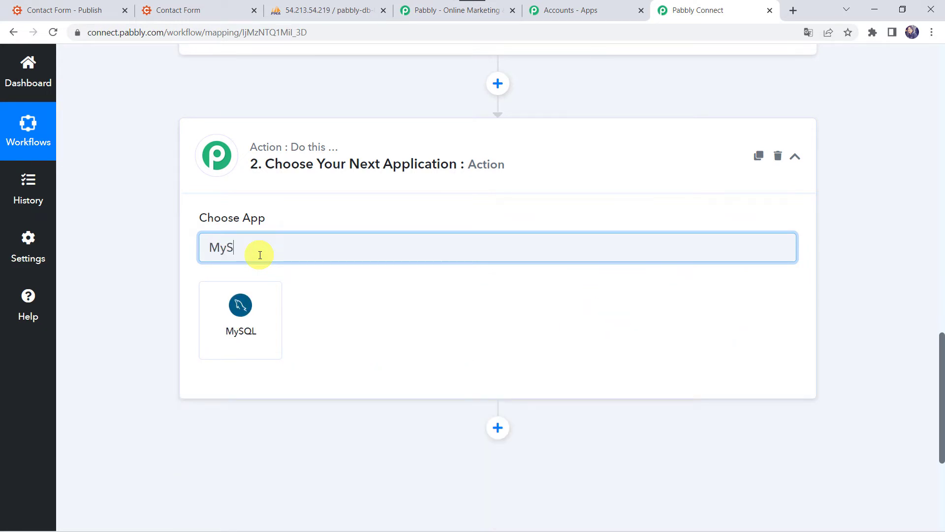
{"action": "left_click", "coordinate": [229, 340]}
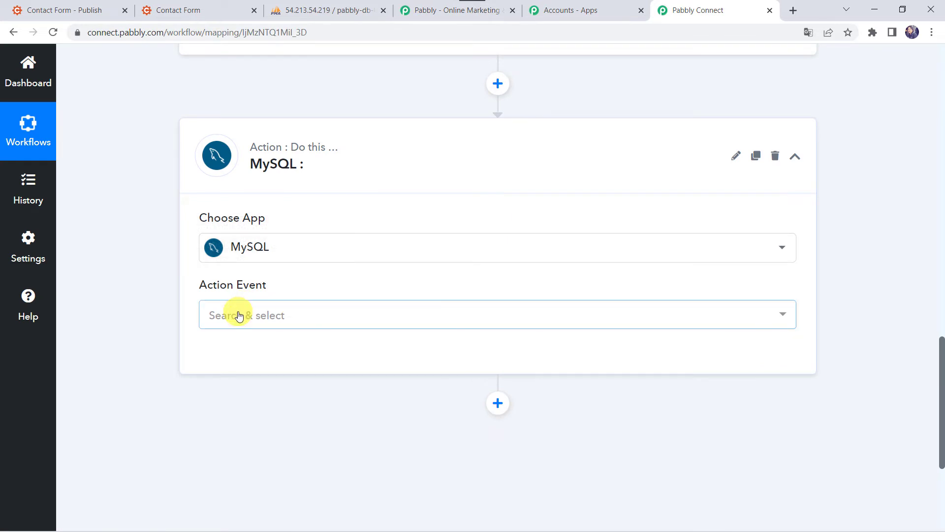
{"action": "left_click", "coordinate": [239, 315]}
{"action": "left_click", "coordinate": [260, 192]}
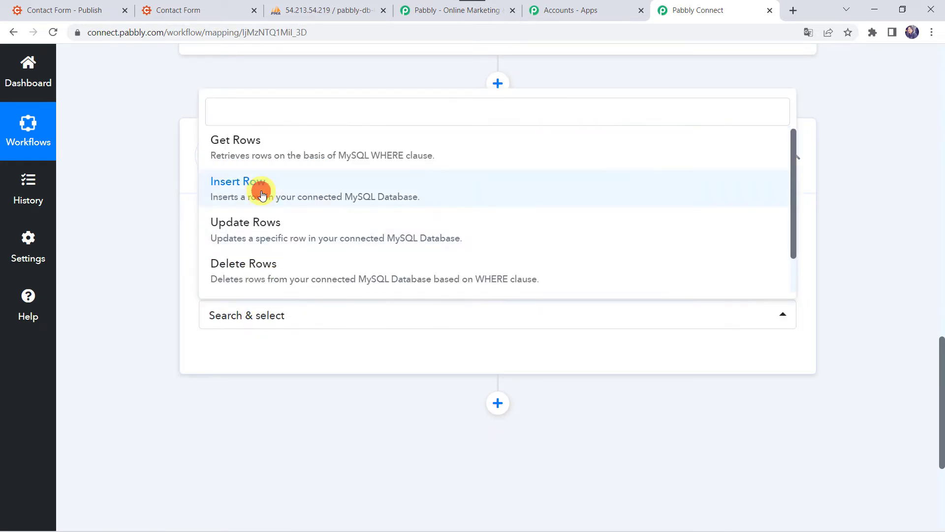
{"action": "left_click", "coordinate": [237, 364]}
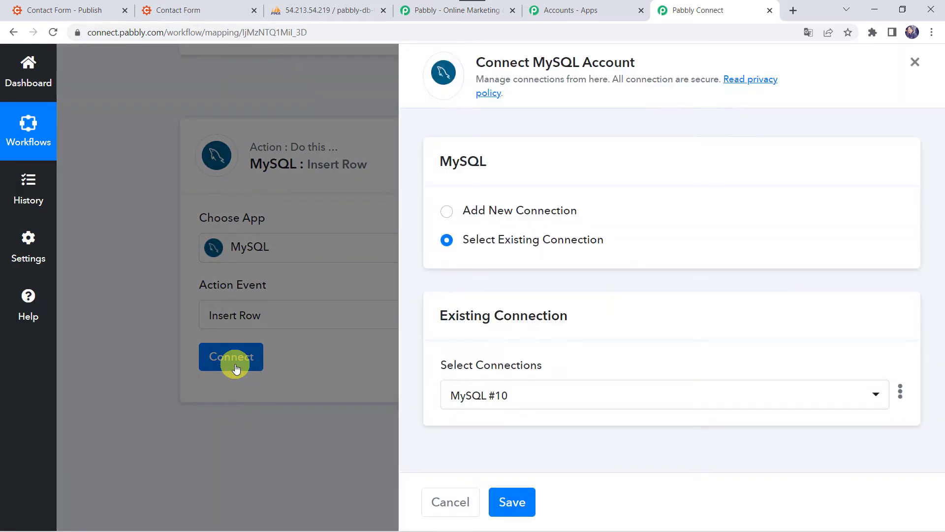
Step: Compare the new MySQL connection form with the database server and name details in phpMyAdmin
{"action": "left_click", "coordinate": [506, 212]}
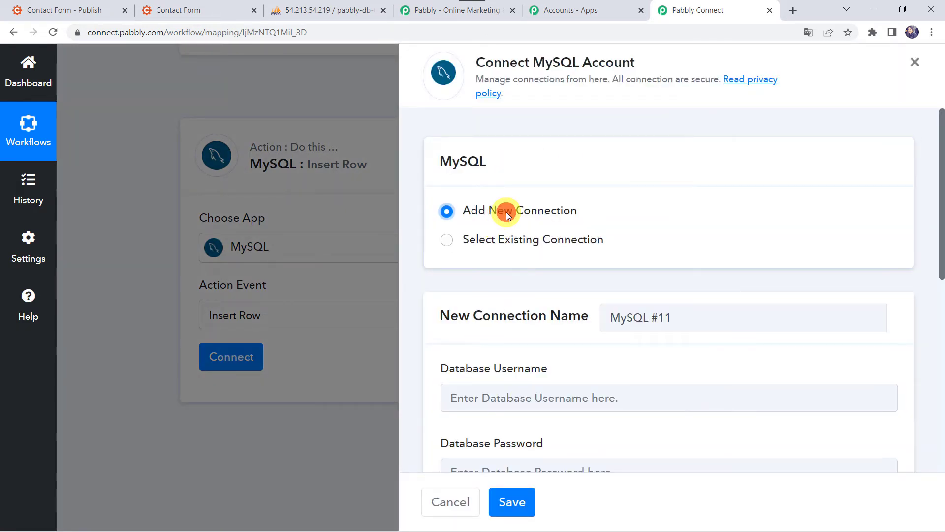
{"action": "scroll", "coordinate": [507, 211], "scroll_direction": "down", "scroll_amount": 2}
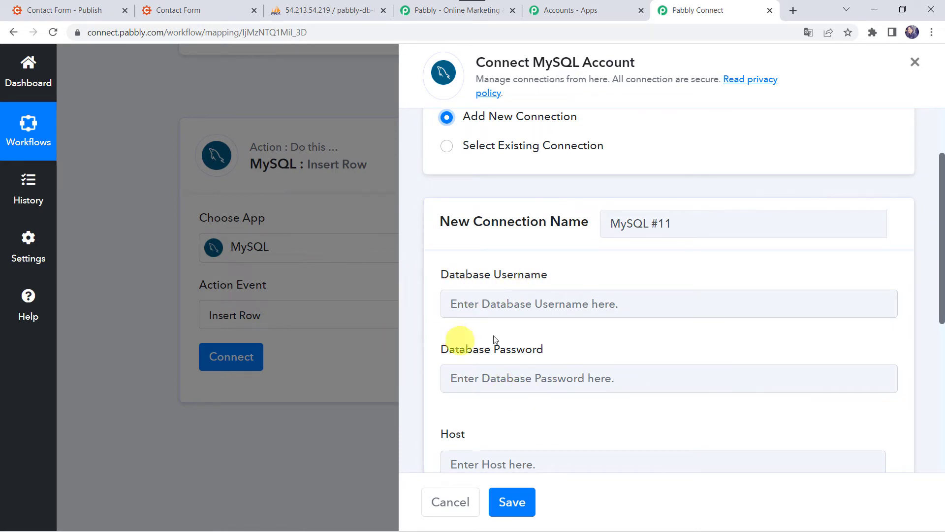
{"action": "scroll", "coordinate": [507, 333], "scroll_direction": "down", "scroll_amount": 3}
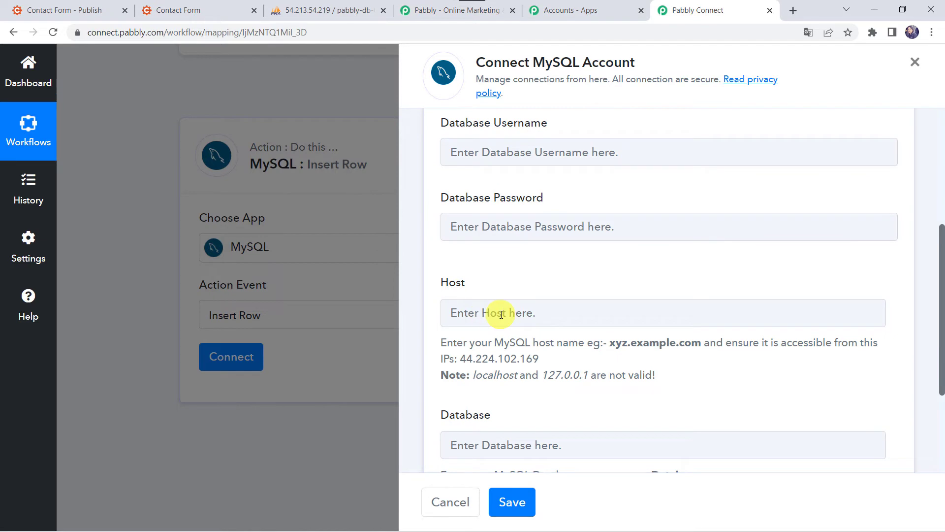
{"action": "left_click", "coordinate": [334, 15]}
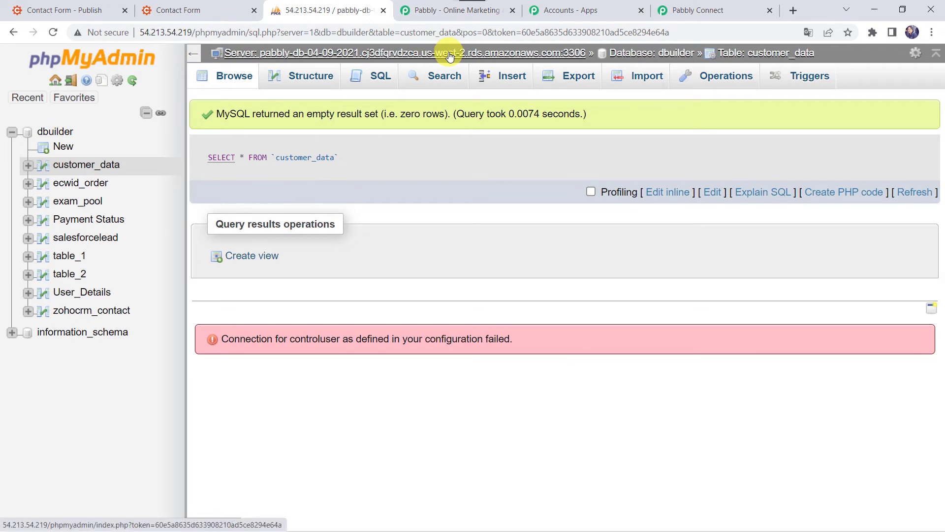
{"action": "left_click", "coordinate": [705, 10]}
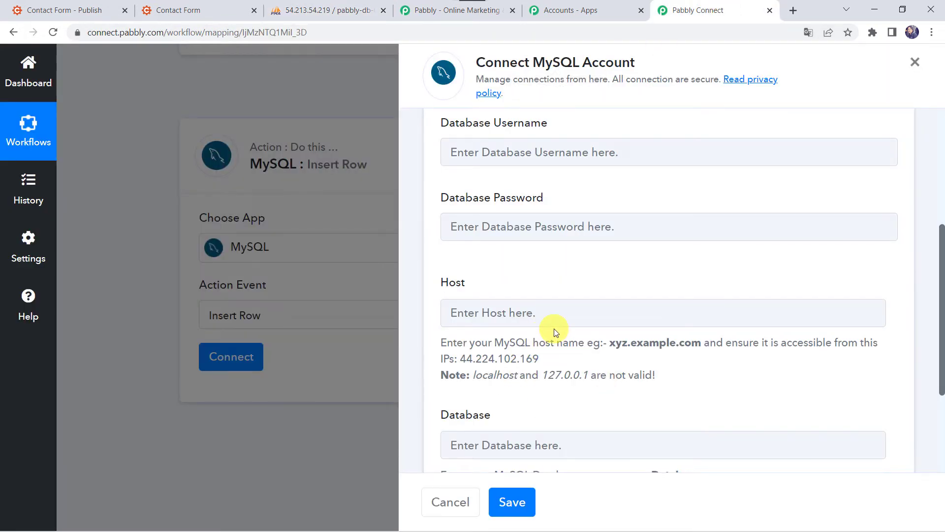
{"action": "scroll", "coordinate": [554, 328], "scroll_direction": "down", "scroll_amount": 3}
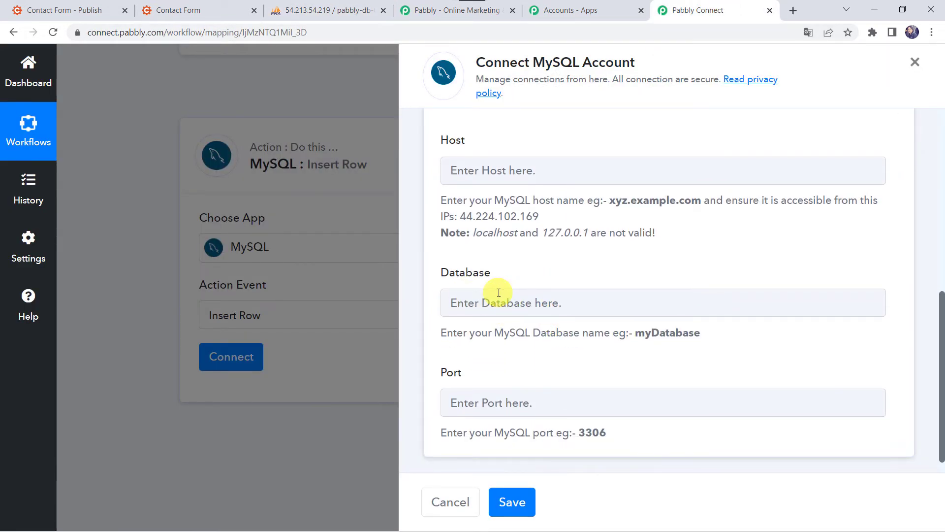
{"action": "left_click", "coordinate": [325, 5]}
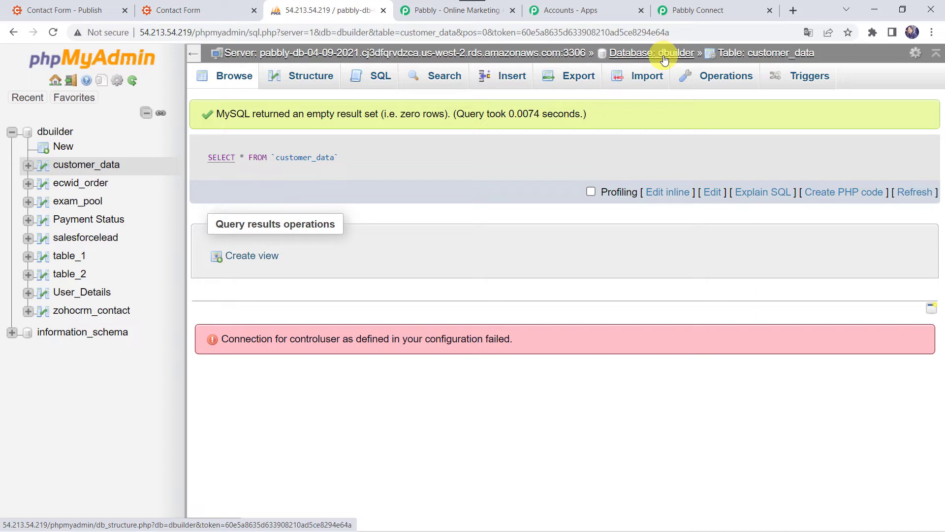
{"action": "left_click", "coordinate": [710, 12]}
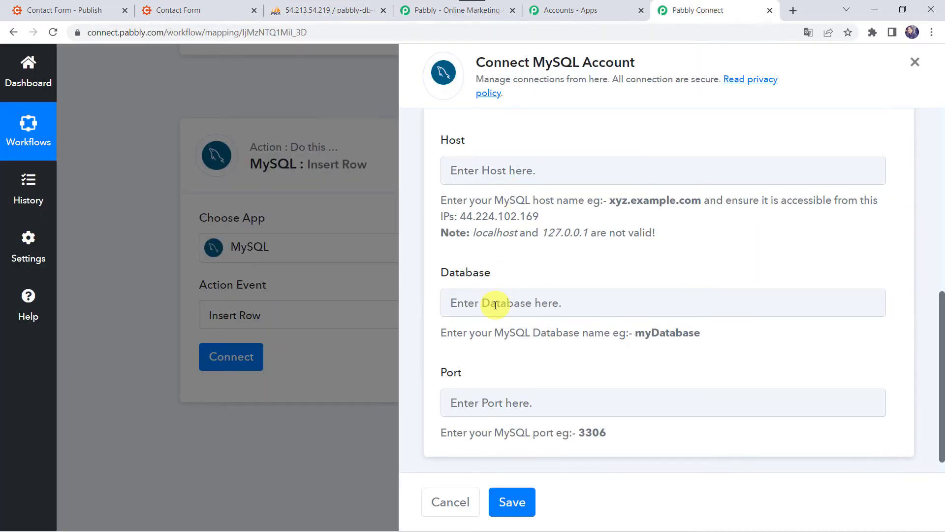
{"action": "left_click", "coordinate": [350, 11]}
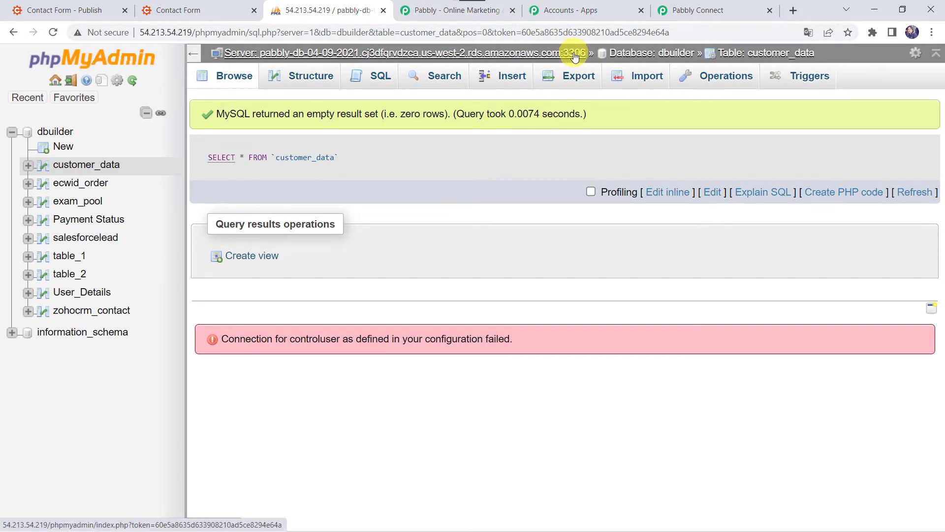
{"action": "left_click", "coordinate": [696, 10]}
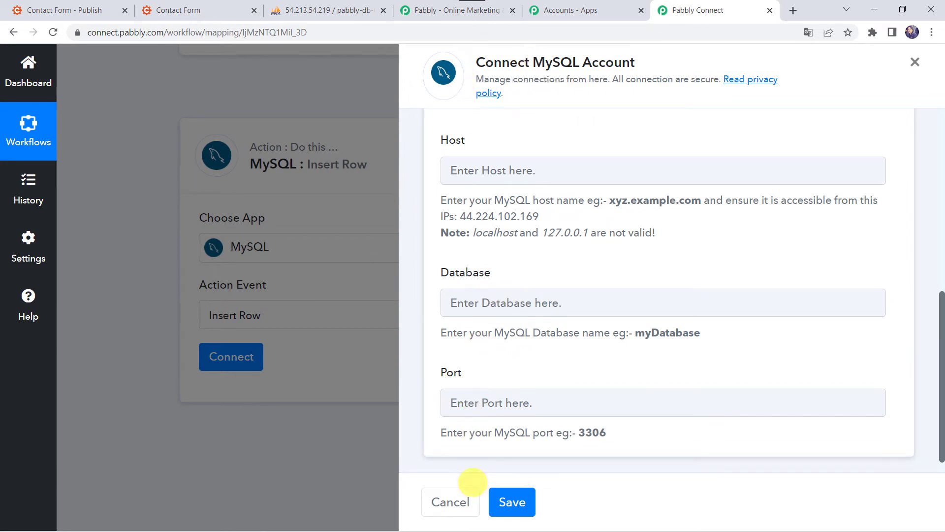
Step: Choose Select Existing Connection and bring up the list of saved MySQL connections
{"action": "scroll", "coordinate": [528, 232], "scroll_direction": "up", "scroll_amount": 7}
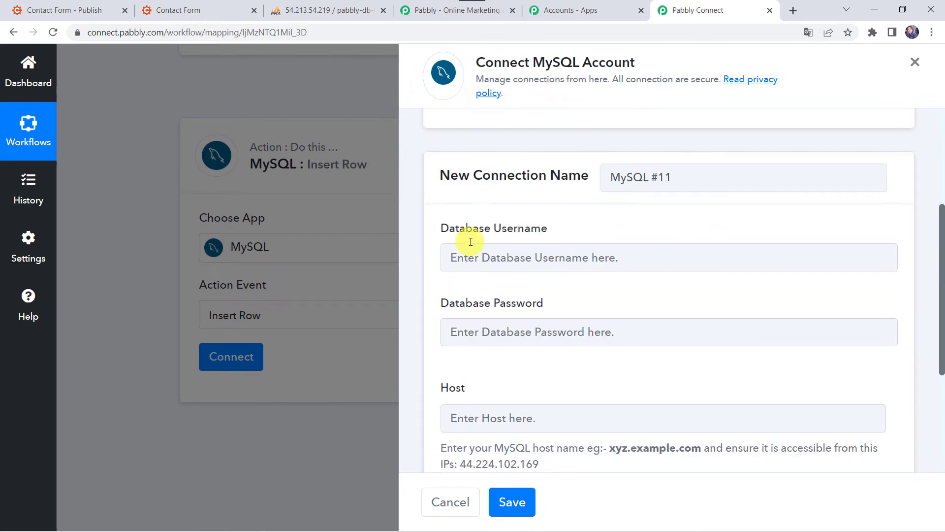
{"action": "left_click", "coordinate": [495, 180]}
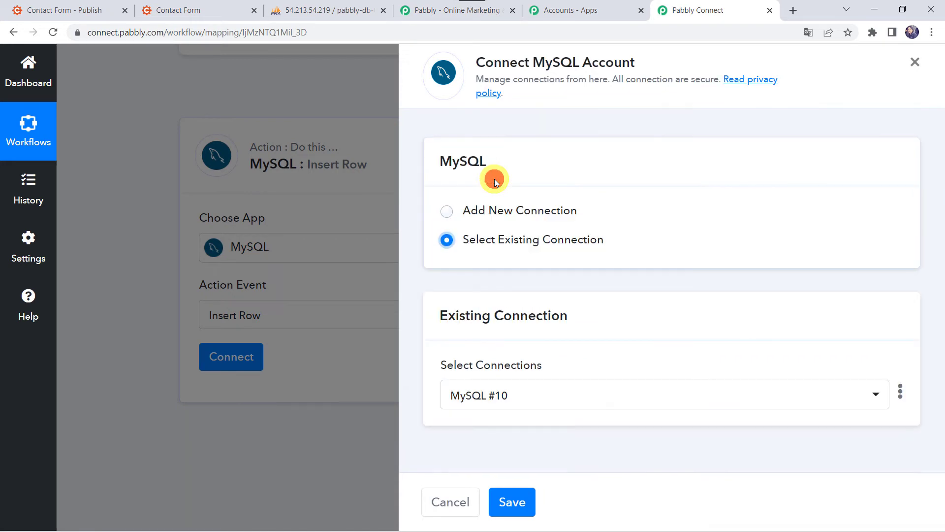
{"action": "left_click", "coordinate": [496, 400]}
Step: Connect the Insert Row step through the MySQL #9 connection and save it
{"action": "left_click", "coordinate": [495, 280]}
{"action": "left_click", "coordinate": [511, 502]}
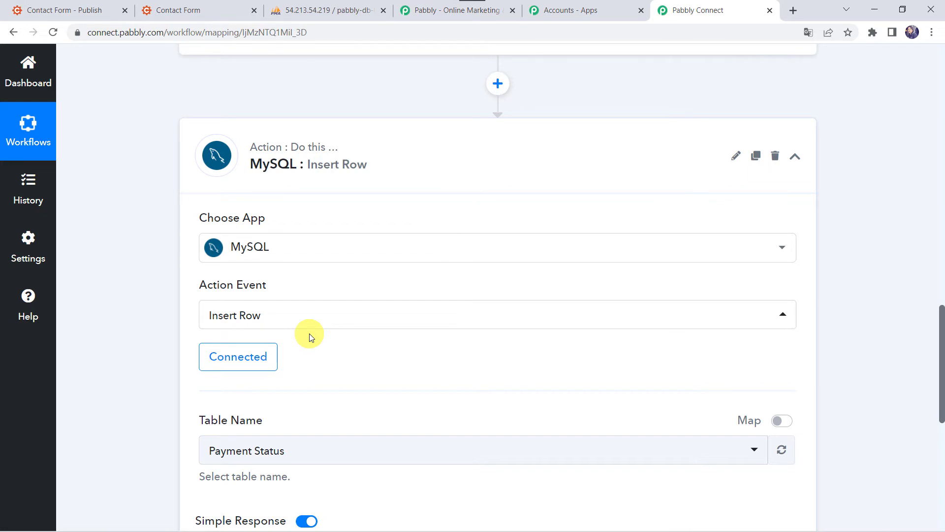
{"action": "scroll", "coordinate": [309, 332], "scroll_direction": "down", "scroll_amount": 3}
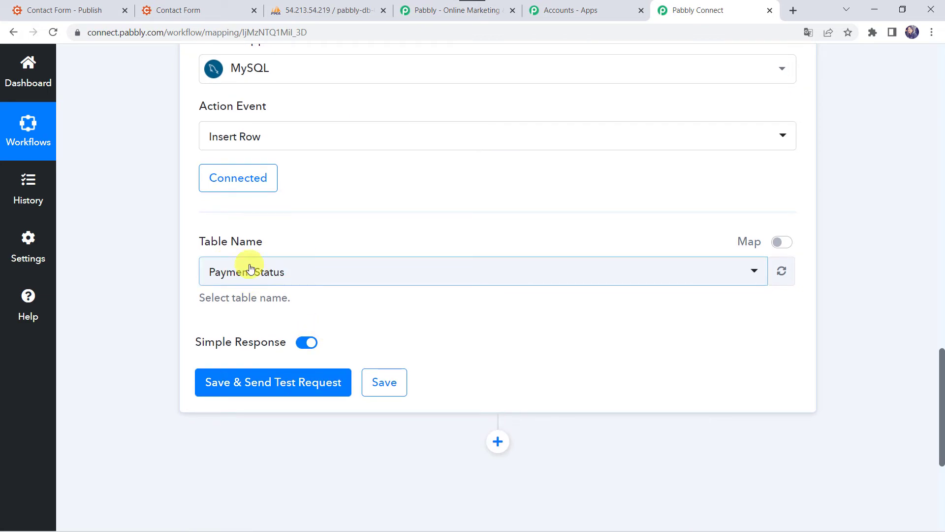
Step: Confirm the table name in phpMyAdmin and set Table Name to customer_data
{"action": "left_click", "coordinate": [276, 274]}
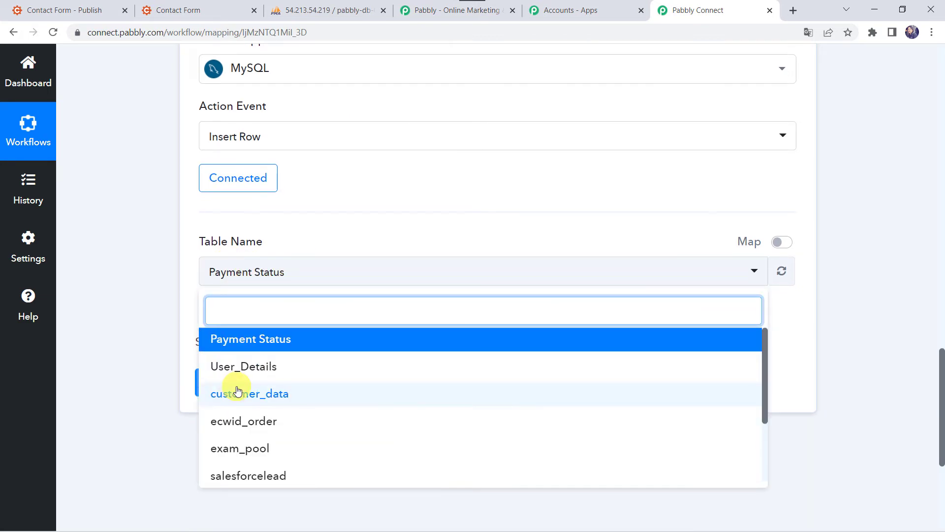
{"action": "left_click", "coordinate": [320, 13]}
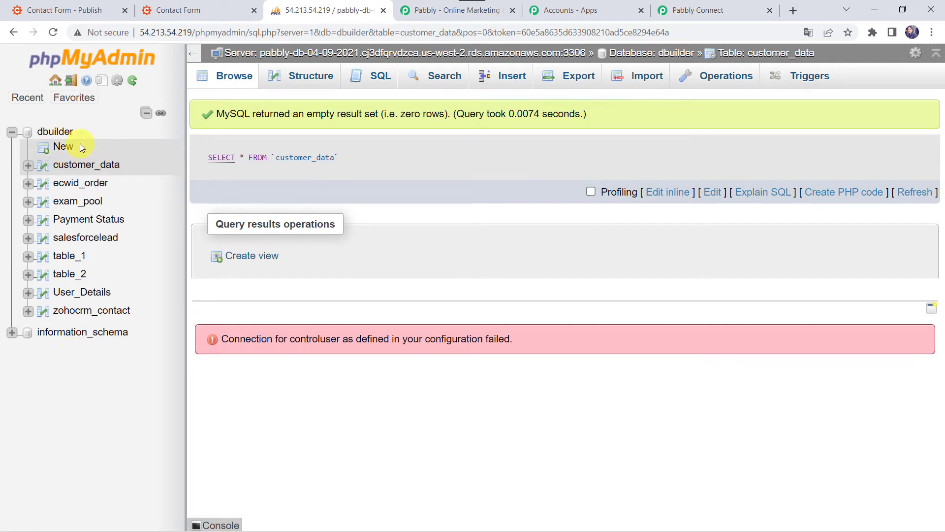
{"action": "left_click", "coordinate": [727, 6]}
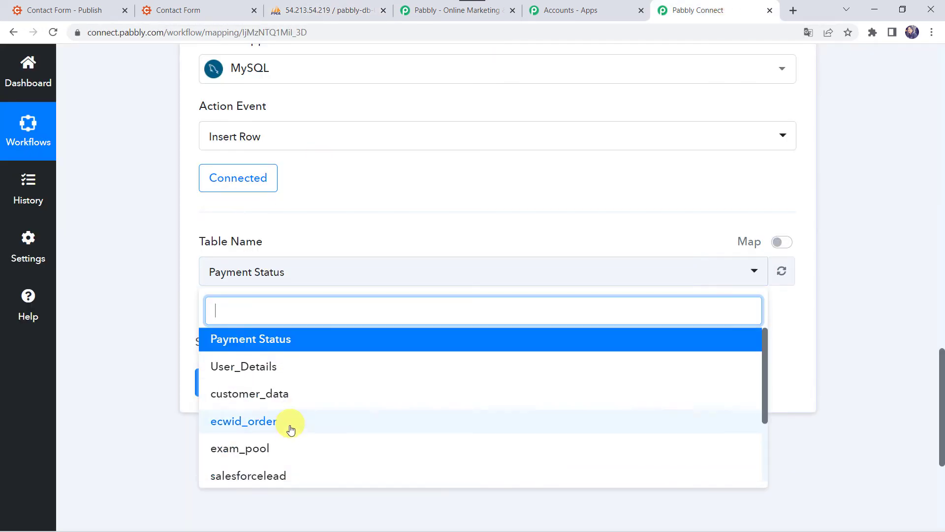
{"action": "scroll", "coordinate": [286, 428], "scroll_direction": "down", "scroll_amount": 2}
{"action": "scroll", "coordinate": [290, 432], "scroll_direction": "up", "scroll_amount": 1}
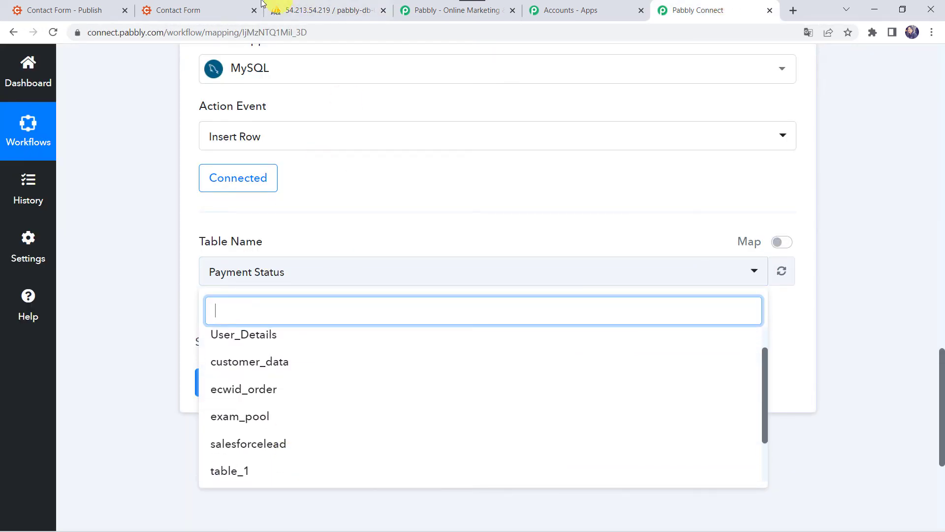
{"action": "left_click", "coordinate": [327, 9]}
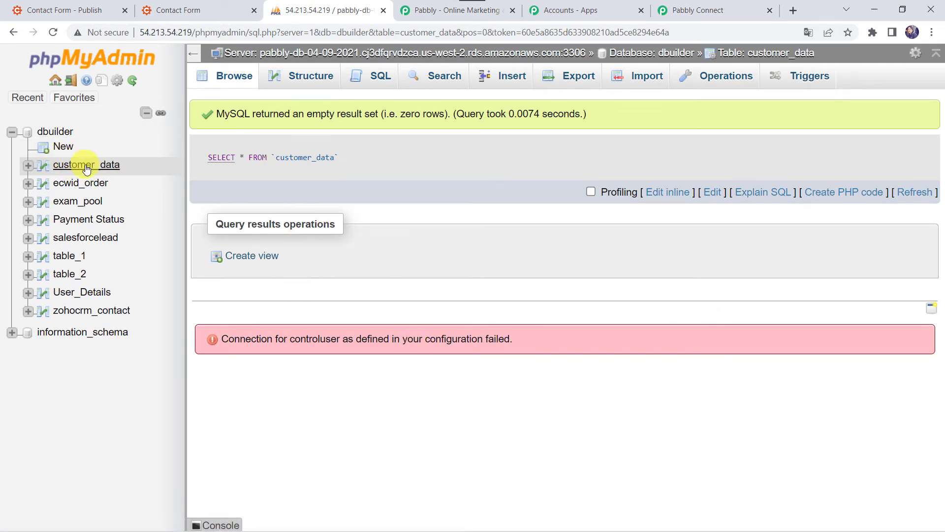
{"action": "left_click", "coordinate": [717, 9]}
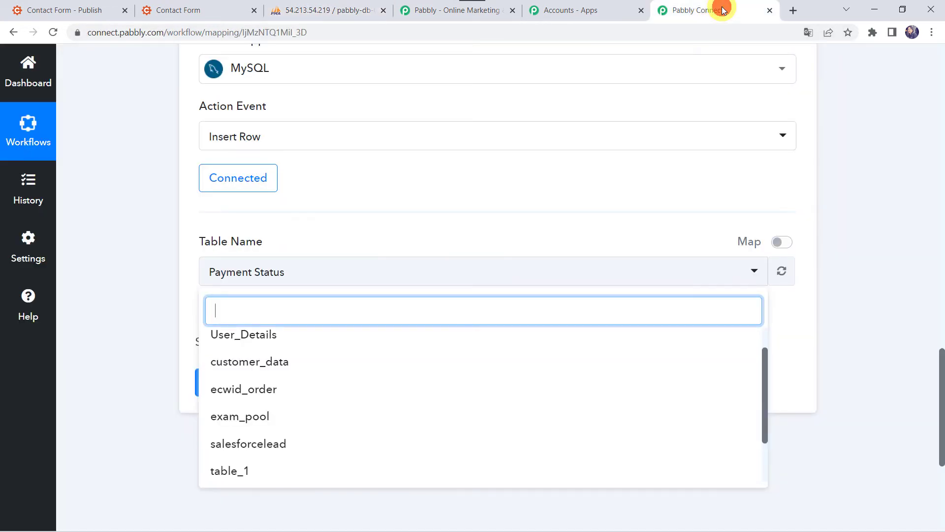
{"action": "left_click", "coordinate": [275, 370]}
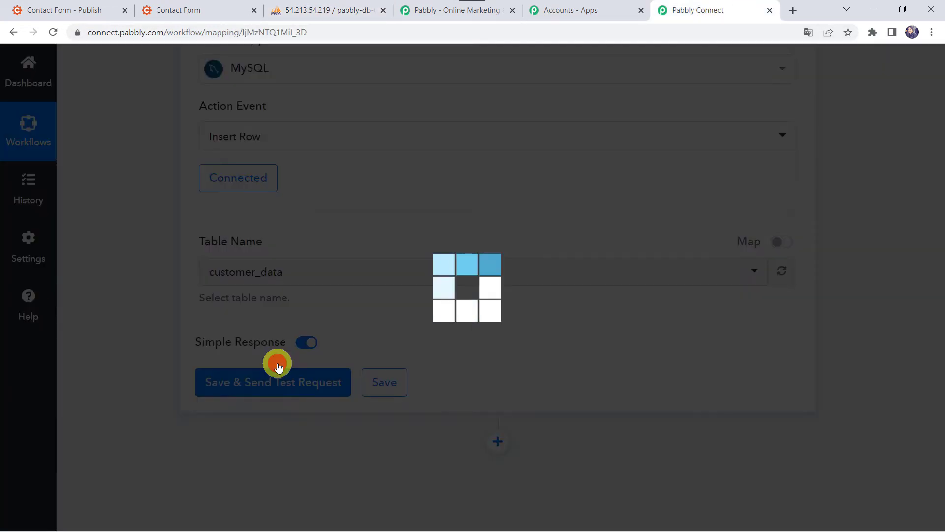
{"action": "scroll", "coordinate": [180, 442], "scroll_direction": "down", "scroll_amount": 4}
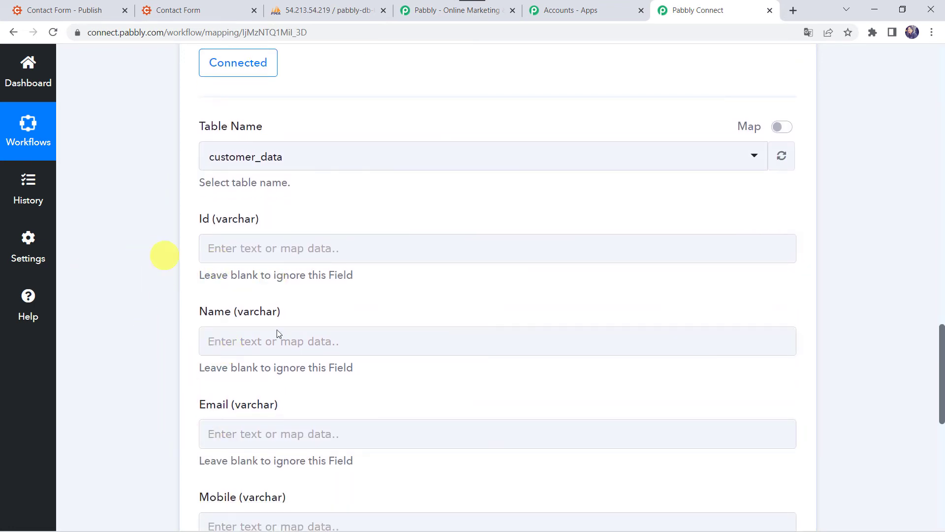
{"action": "scroll", "coordinate": [134, 315], "scroll_direction": "up", "scroll_amount": 10}
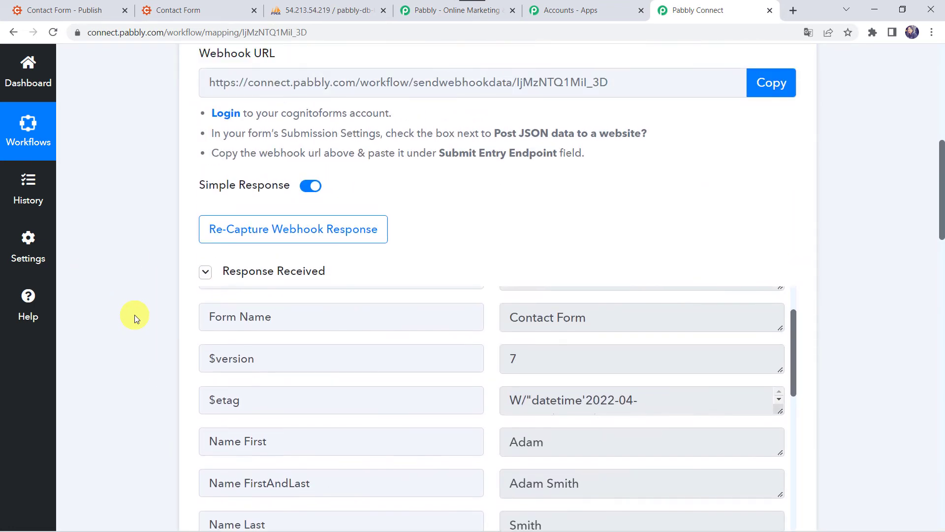
{"action": "scroll", "coordinate": [134, 314], "scroll_direction": "down", "scroll_amount": 3}
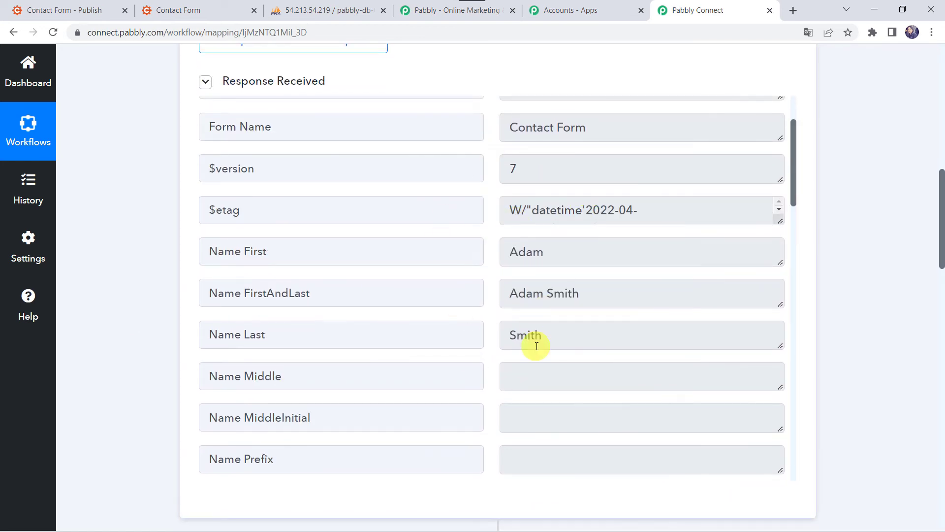
{"action": "scroll", "coordinate": [132, 466], "scroll_direction": "down", "scroll_amount": 10}
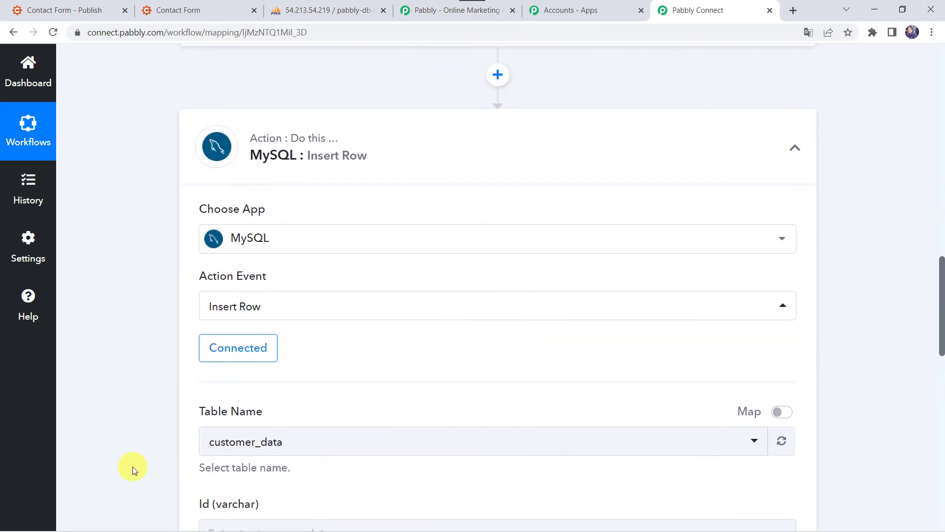
Step: Map the Cognito Forms Entry Number into the Id column
{"action": "left_click", "coordinate": [240, 257]}
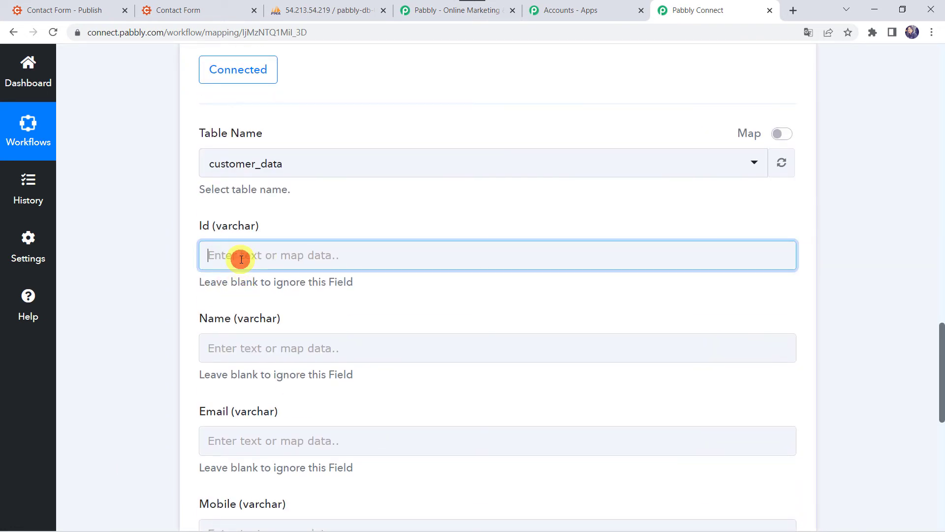
{"action": "left_click", "coordinate": [303, 366]}
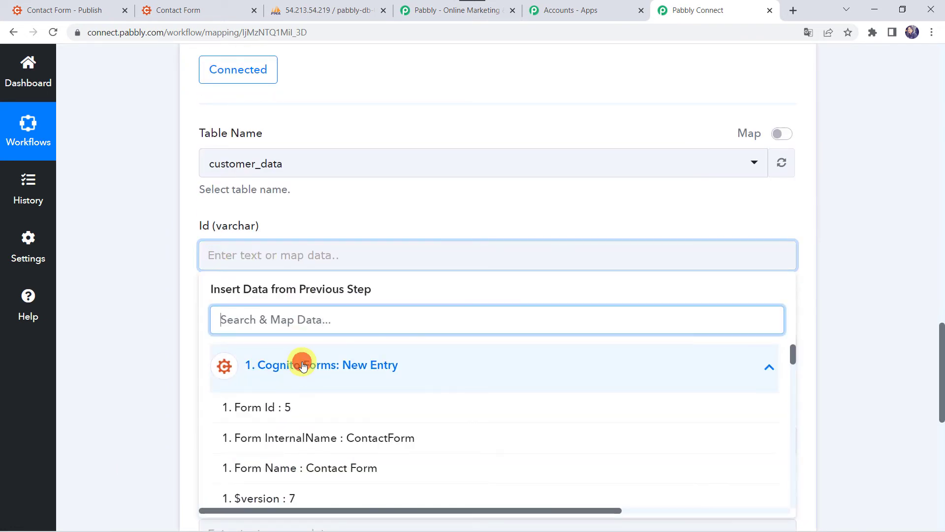
{"action": "scroll", "coordinate": [321, 473], "scroll_direction": "down", "scroll_amount": 2}
{"action": "scroll", "coordinate": [320, 473], "scroll_direction": "down", "scroll_amount": 7}
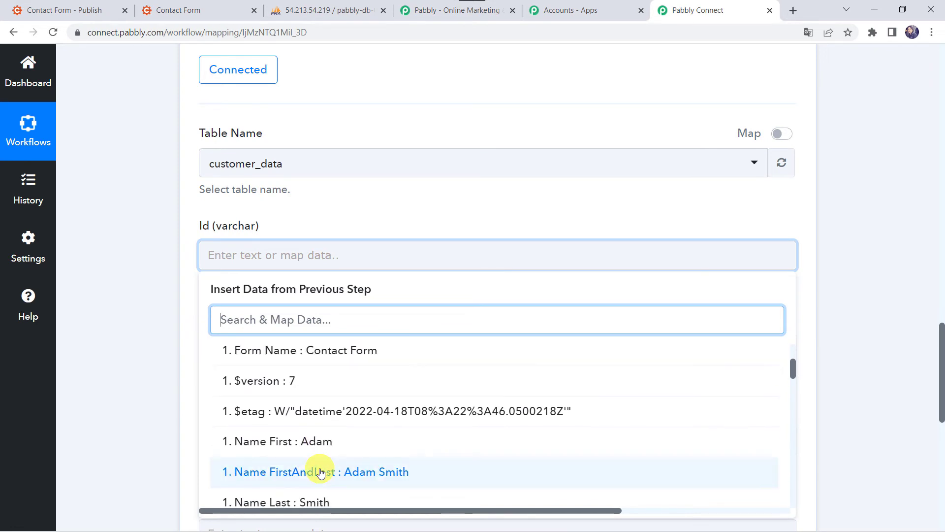
{"action": "scroll", "coordinate": [320, 472], "scroll_direction": "down", "scroll_amount": 5}
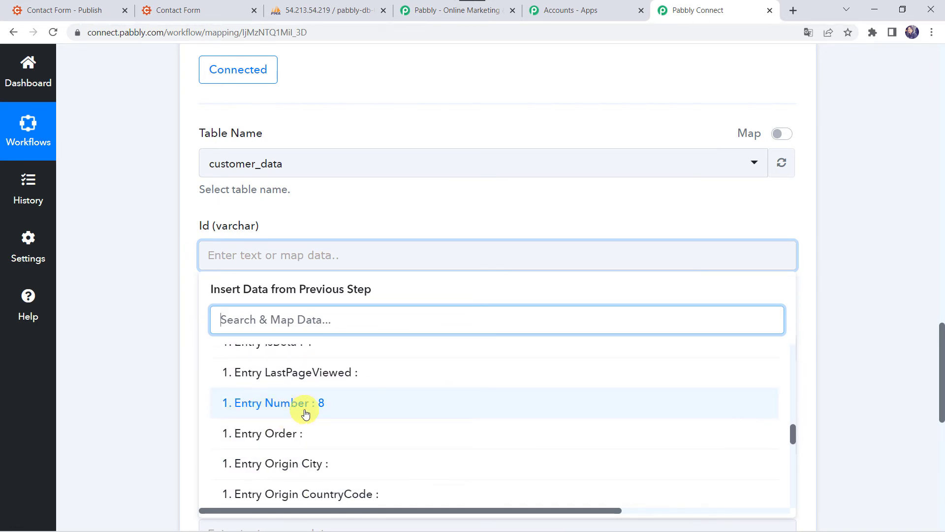
{"action": "left_click", "coordinate": [321, 407]}
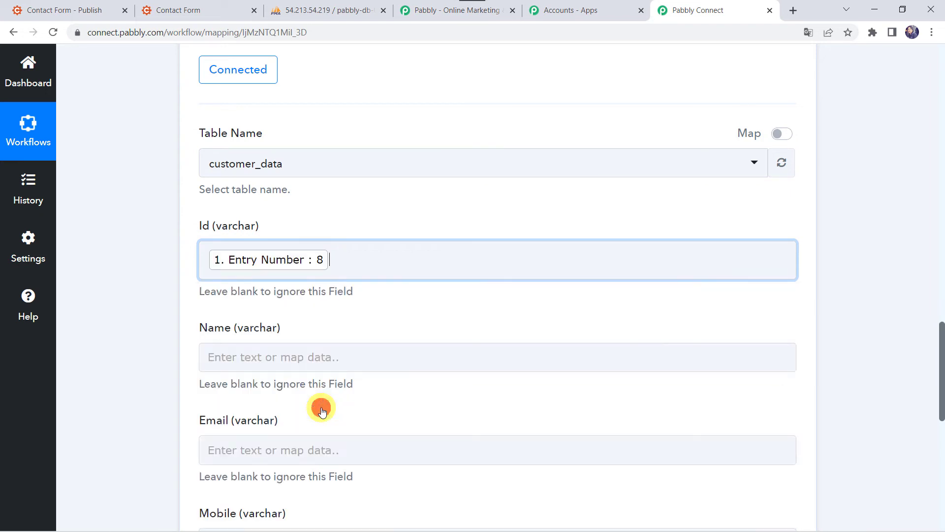
{"action": "left_click", "coordinate": [126, 311]}
Step: Map the form's Name FirstAndLast field into the Name column
{"action": "scroll", "coordinate": [255, 268], "scroll_direction": "down", "scroll_amount": 3}
{"action": "left_click", "coordinate": [219, 239]}
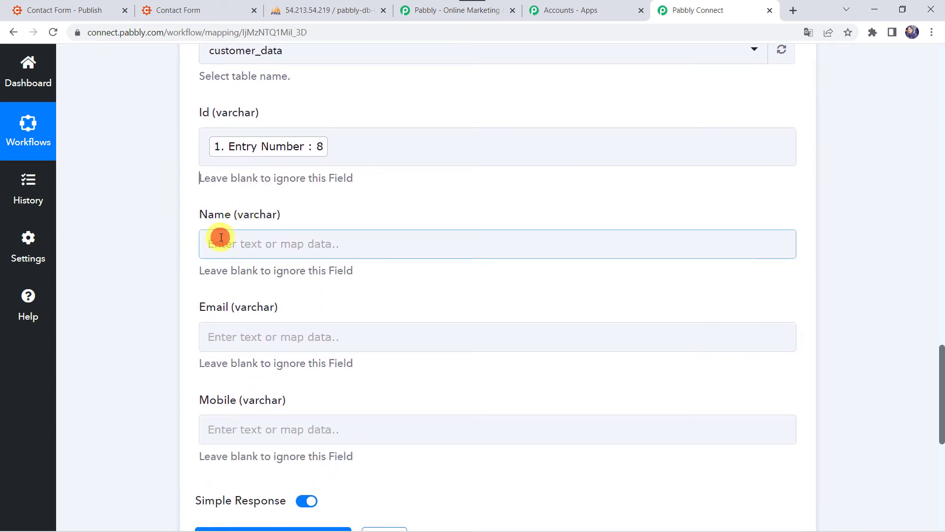
{"action": "left_click", "coordinate": [284, 353]}
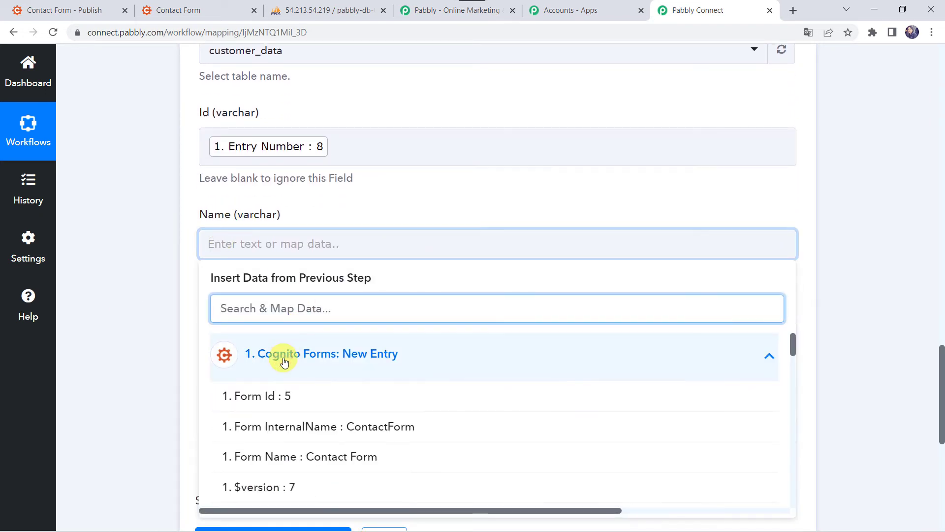
{"action": "type", "text": "ad"}
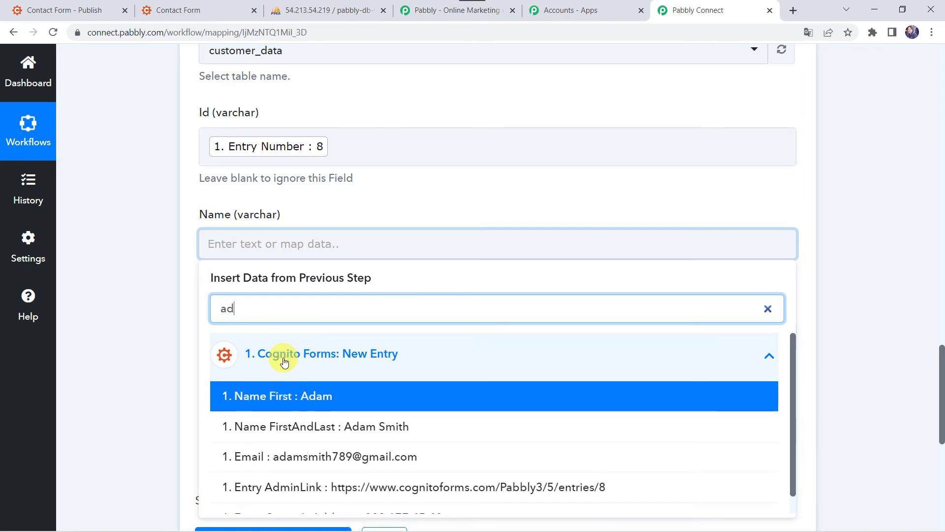
{"action": "left_click", "coordinate": [296, 425]}
{"action": "left_click", "coordinate": [156, 321]}
Step: Map the form entry's Email value into the Email column
{"action": "scroll", "coordinate": [156, 321], "scroll_direction": "down", "scroll_amount": 3}
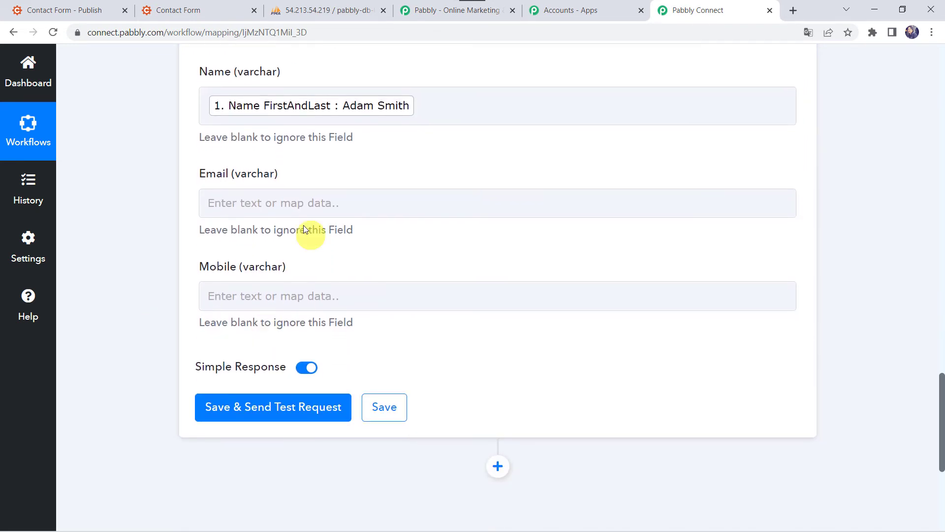
{"action": "left_click", "coordinate": [266, 208]}
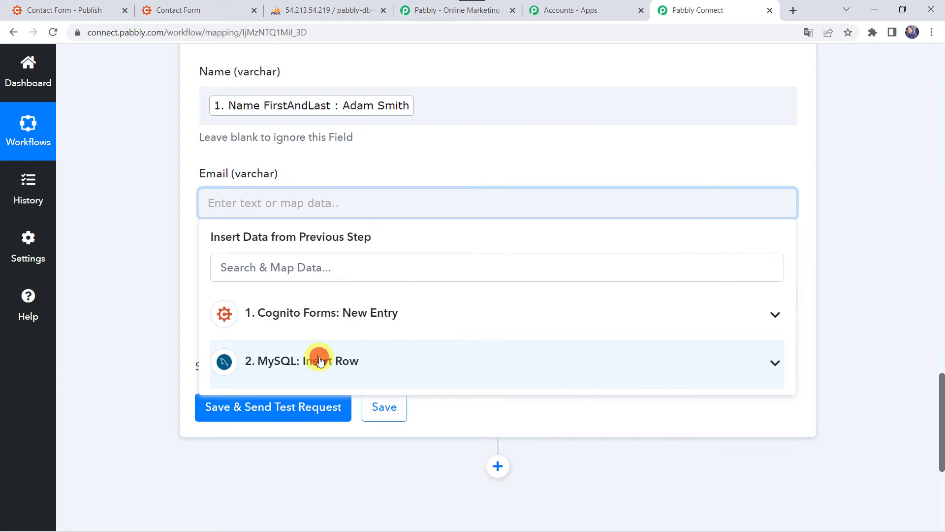
{"action": "left_click", "coordinate": [319, 361]}
{"action": "left_click", "coordinate": [297, 317]}
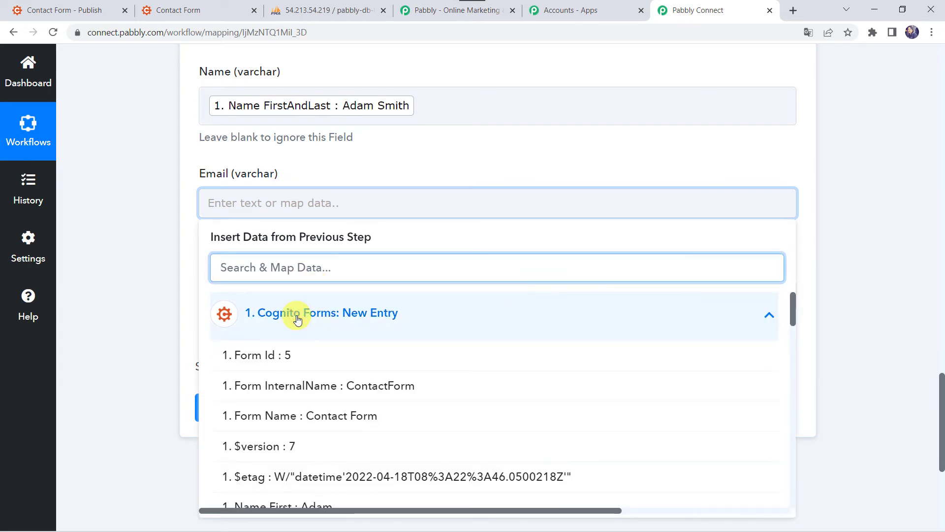
{"action": "type", "text": "@"}
{"action": "left_click", "coordinate": [294, 353]}
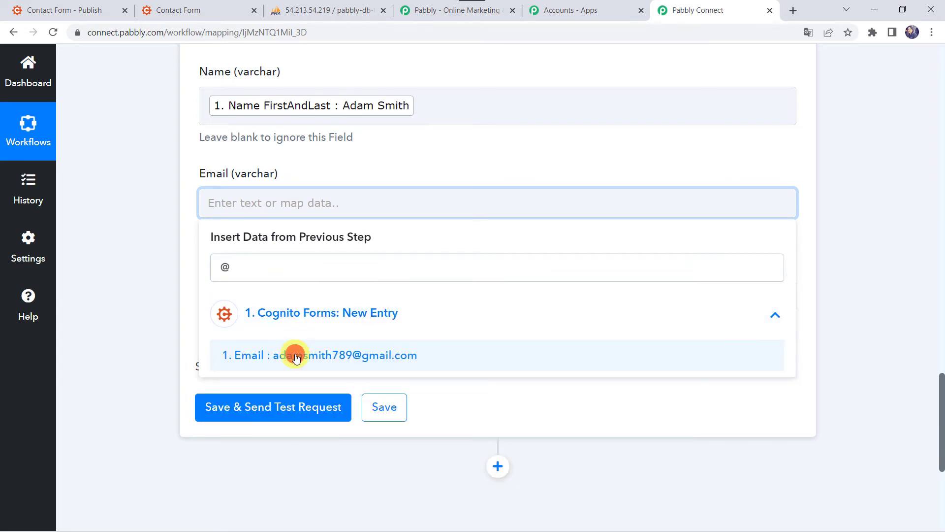
{"action": "left_click", "coordinate": [131, 268]}
Step: Map the form entry's Phone value into the Mobile column
{"action": "left_click", "coordinate": [261, 307]}
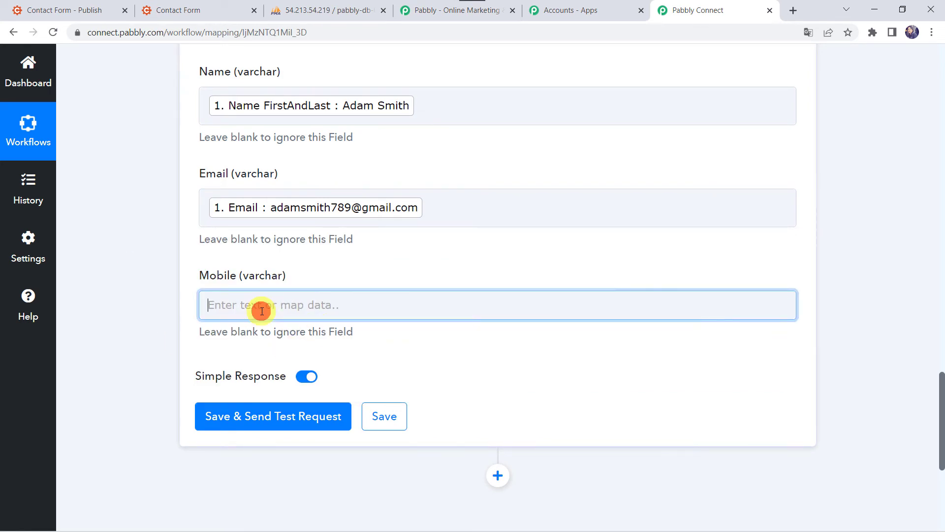
{"action": "left_click", "coordinate": [274, 415]}
{"action": "type", "text": "7"}
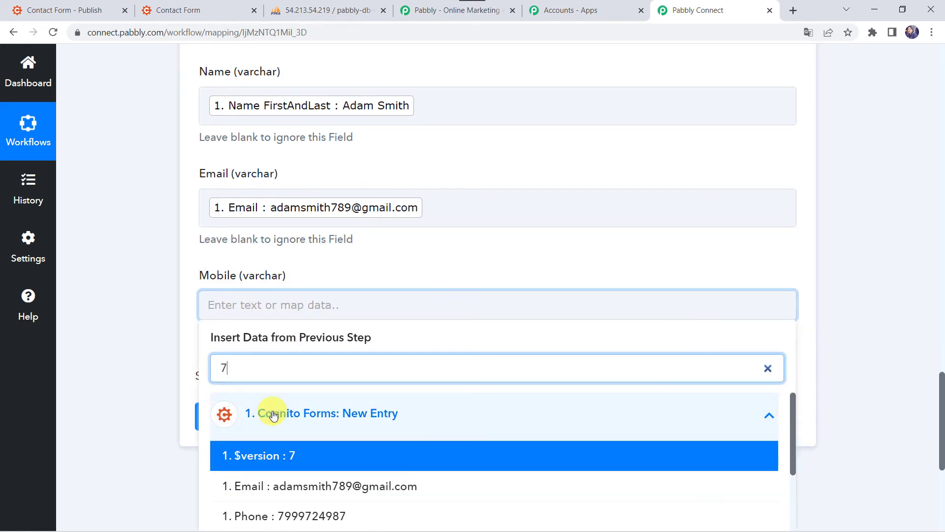
{"action": "type", "text": "9"}
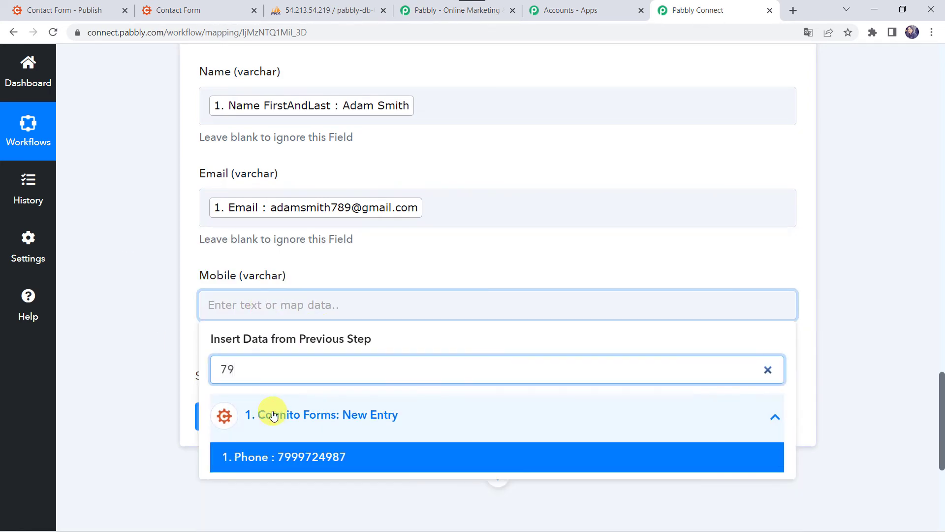
{"action": "left_click", "coordinate": [274, 457]}
{"action": "left_click", "coordinate": [139, 261]}
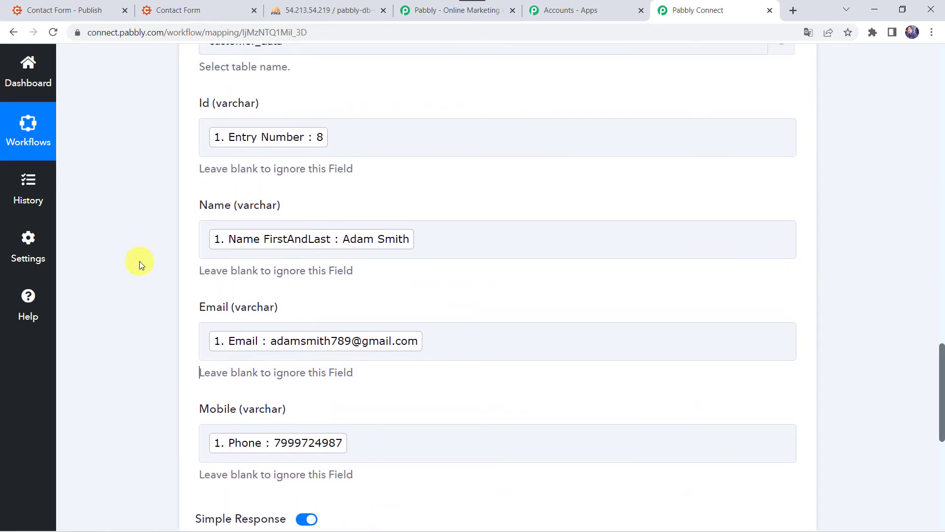
{"action": "scroll", "coordinate": [140, 261], "scroll_direction": "down", "scroll_amount": 4}
Step: Save the step and send a test request, which returns Status success
{"action": "left_click", "coordinate": [274, 369]}
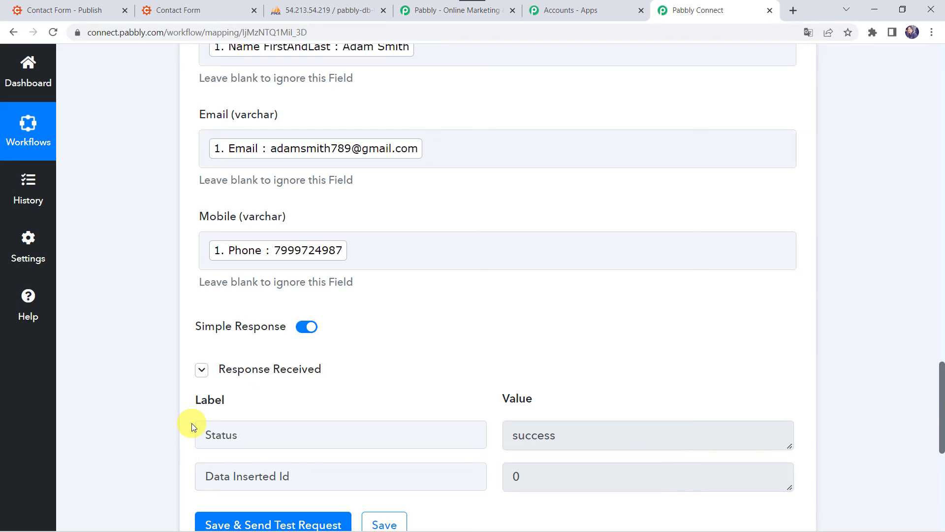
Step: Browse the customer_data table in phpMyAdmin to see the test row with id 8
{"action": "left_click", "coordinate": [323, 4]}
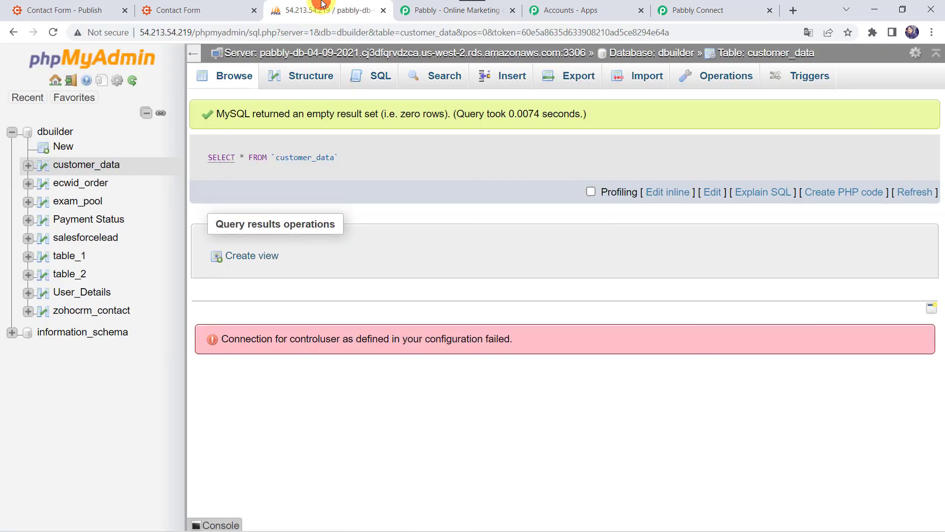
{"action": "left_click", "coordinate": [85, 169]}
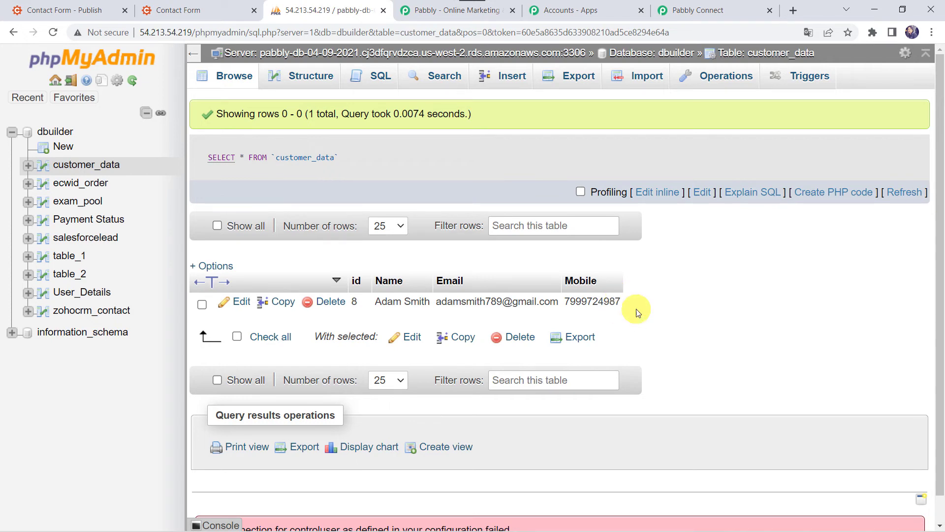
Step: Save the MySQL Insert Row step's settings and dismiss the Data Saved Successfully confirmation
{"action": "left_click", "coordinate": [710, 12]}
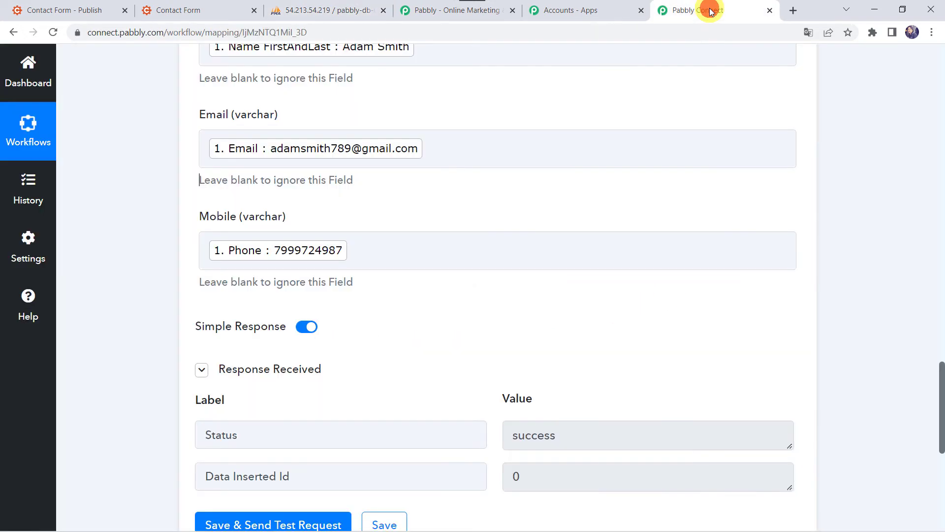
{"action": "scroll", "coordinate": [194, 397], "scroll_direction": "down", "scroll_amount": 3}
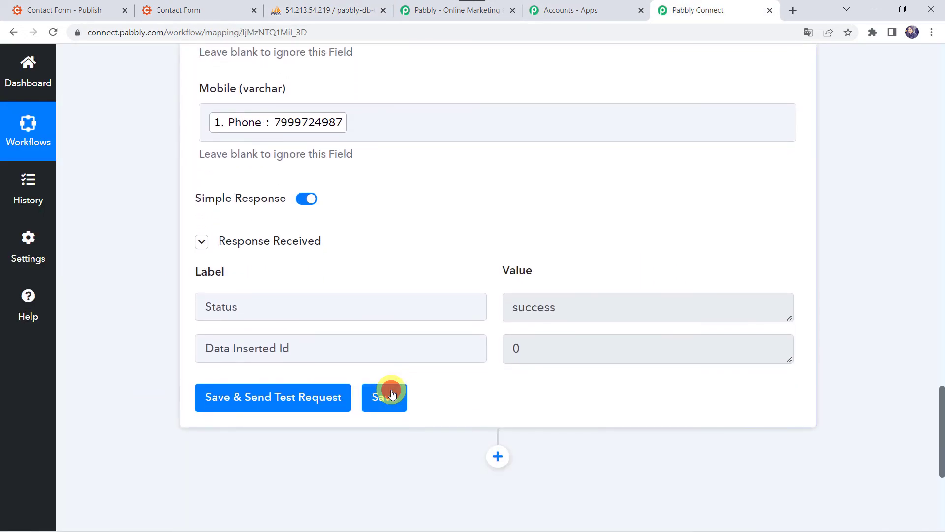
{"action": "left_click", "coordinate": [392, 394]}
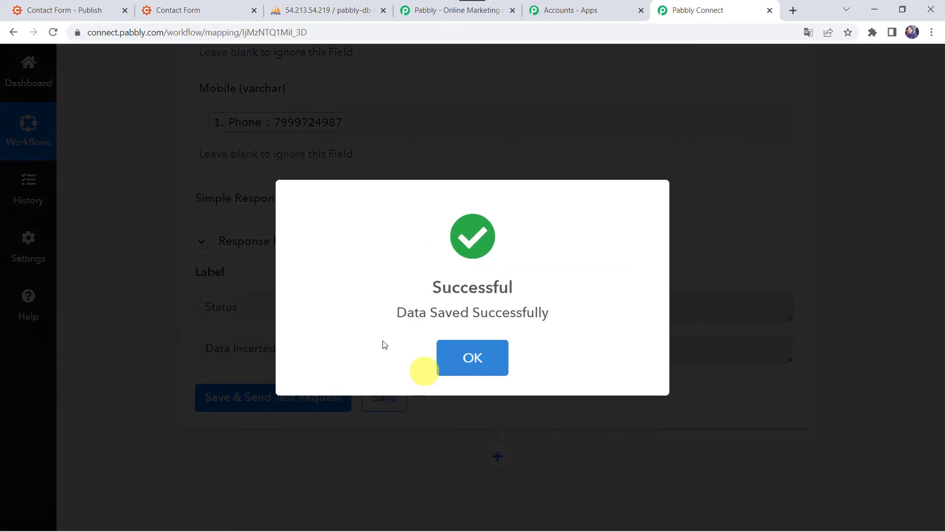
{"action": "left_click", "coordinate": [485, 350]}
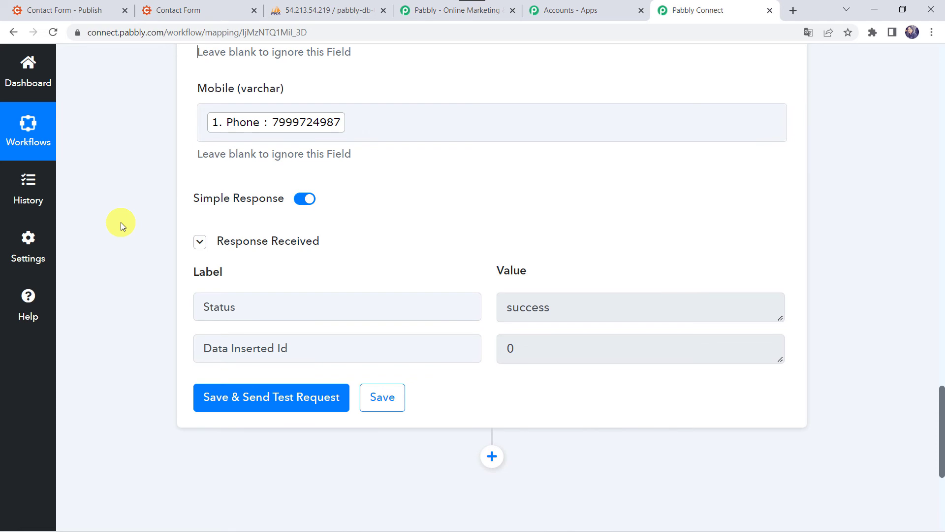
Step: Reload the public Contact Form page to start a fresh entry
{"action": "left_click", "coordinate": [190, 9]}
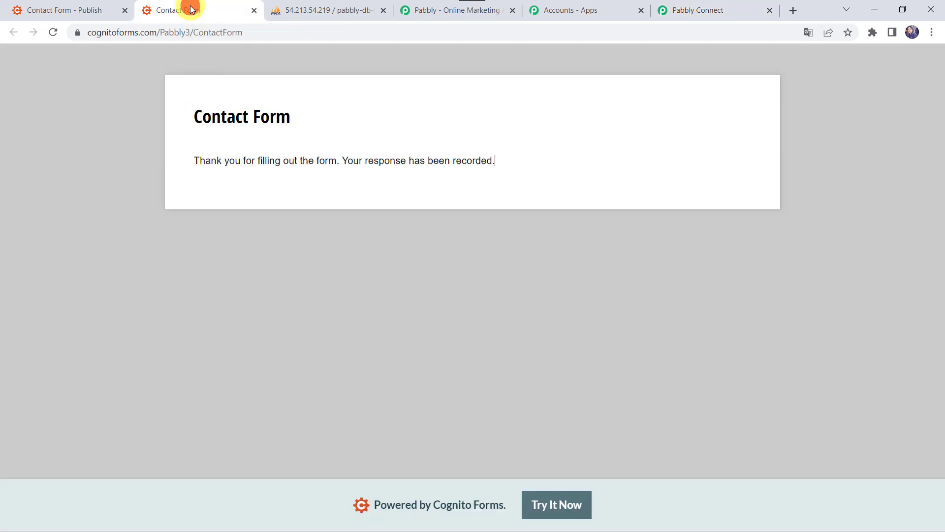
{"action": "left_click", "coordinate": [221, 33]}
{"action": "key", "text": "Return"}
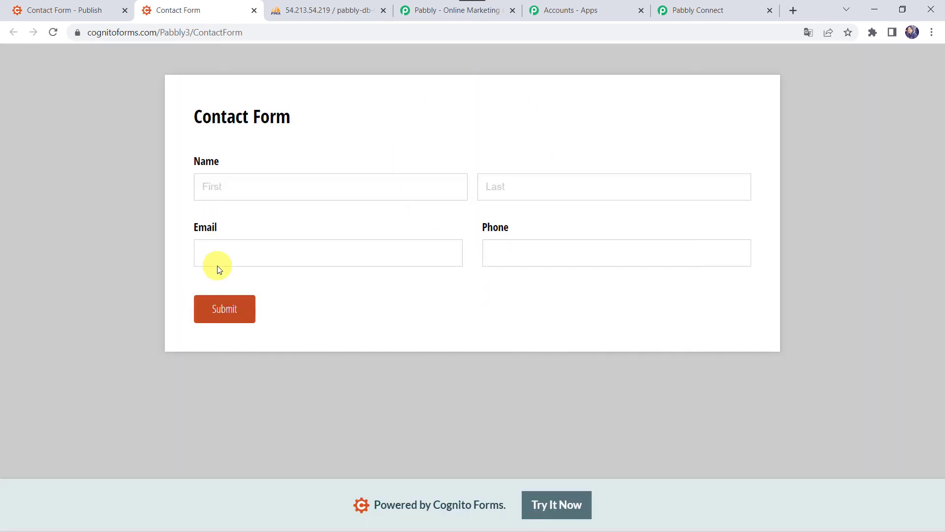
Step: Fill in the contact's first and last name, e-mail and phone number, then submit the form
{"action": "left_click", "coordinate": [208, 176]}
{"action": "key", "text": "Tab"}
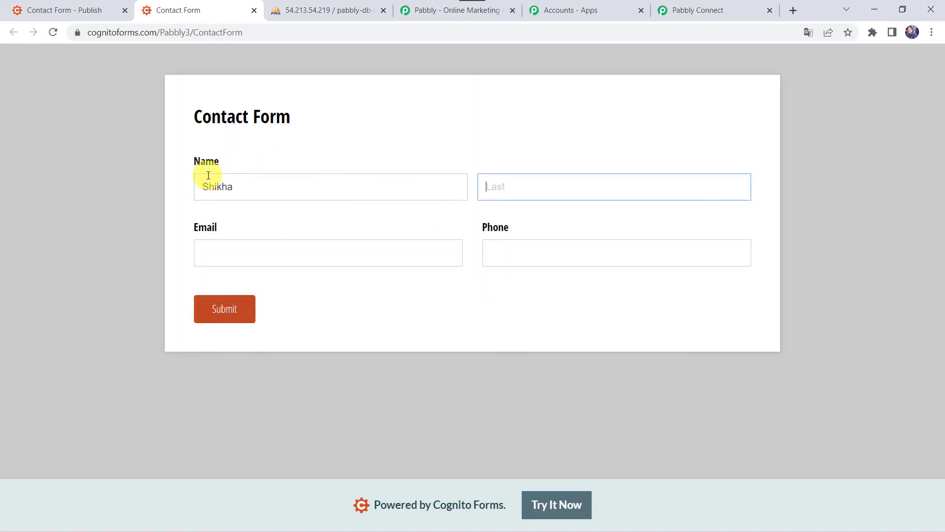
{"action": "key", "text": "Tab"}
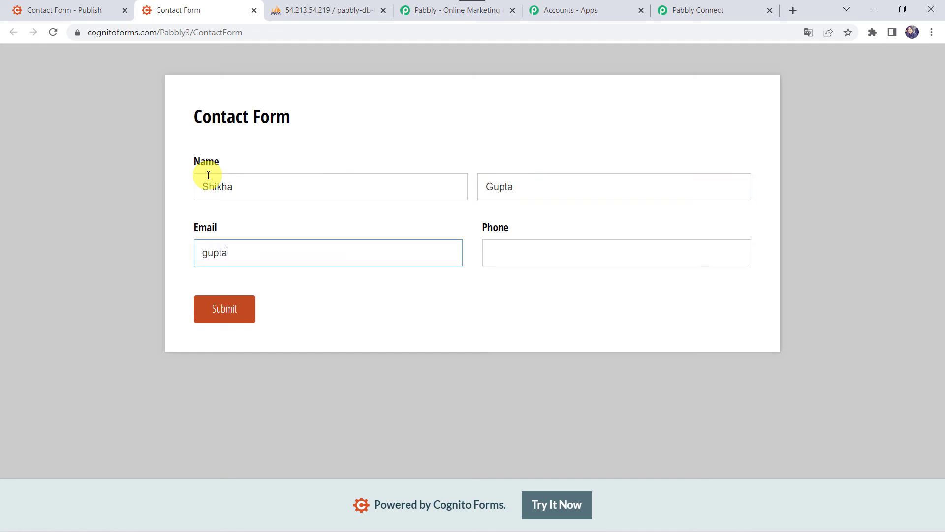
{"action": "key", "text": "Tab"}
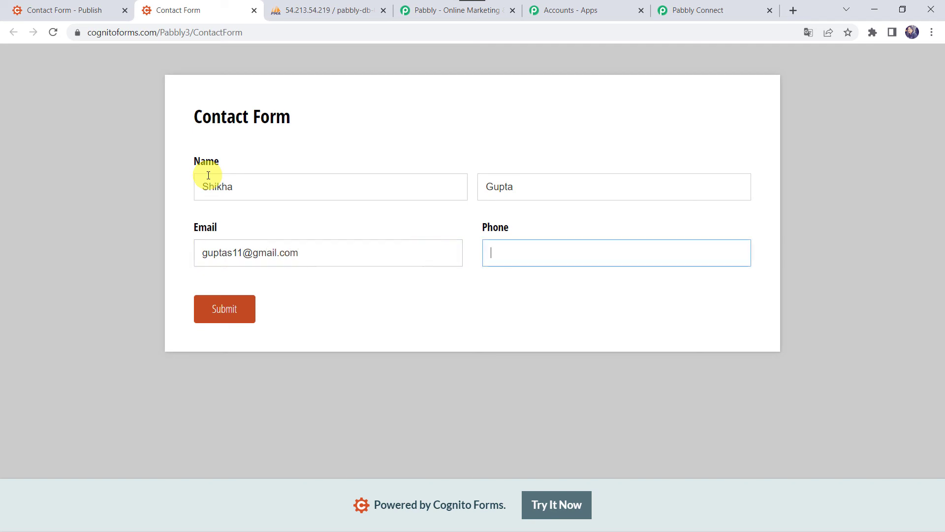
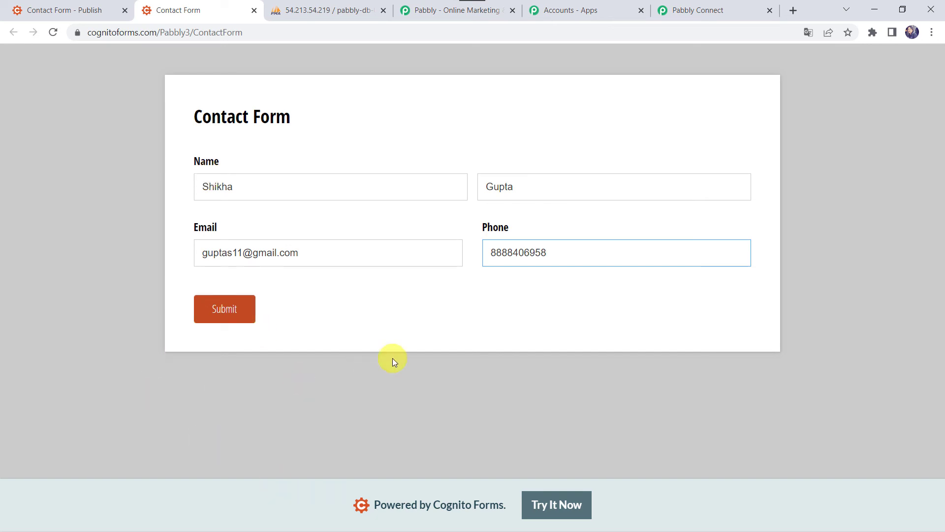
{"action": "left_click", "coordinate": [223, 315]}
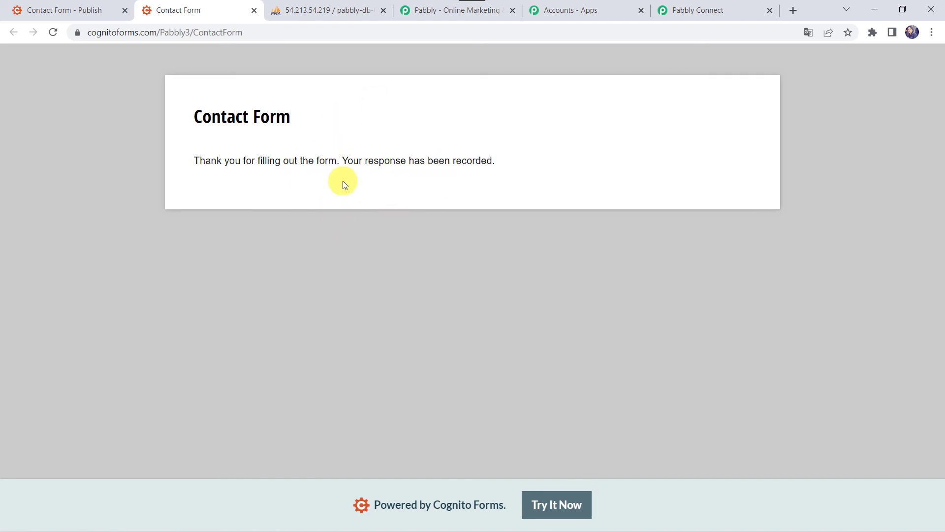
Step: Refresh customer_data in phpMyAdmin to show the new row with id 9
{"action": "left_click", "coordinate": [323, 7]}
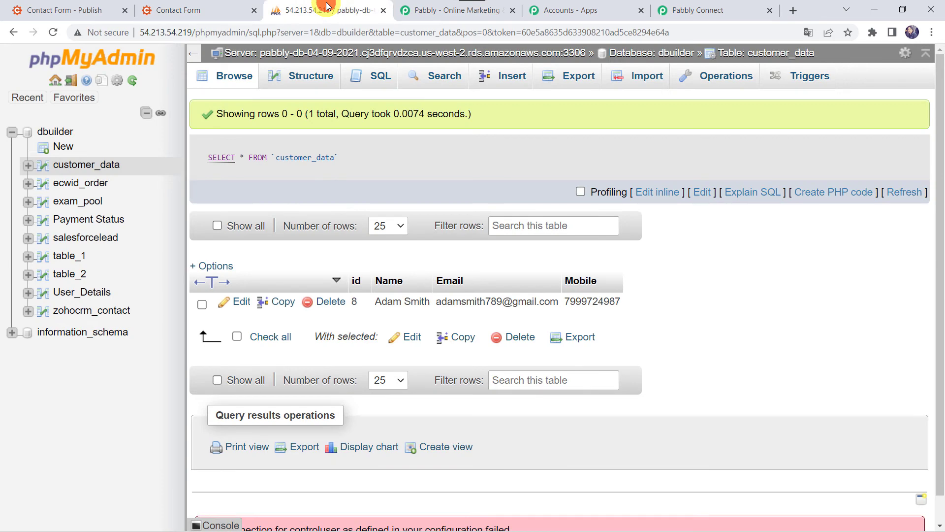
{"action": "left_click", "coordinate": [51, 30]}
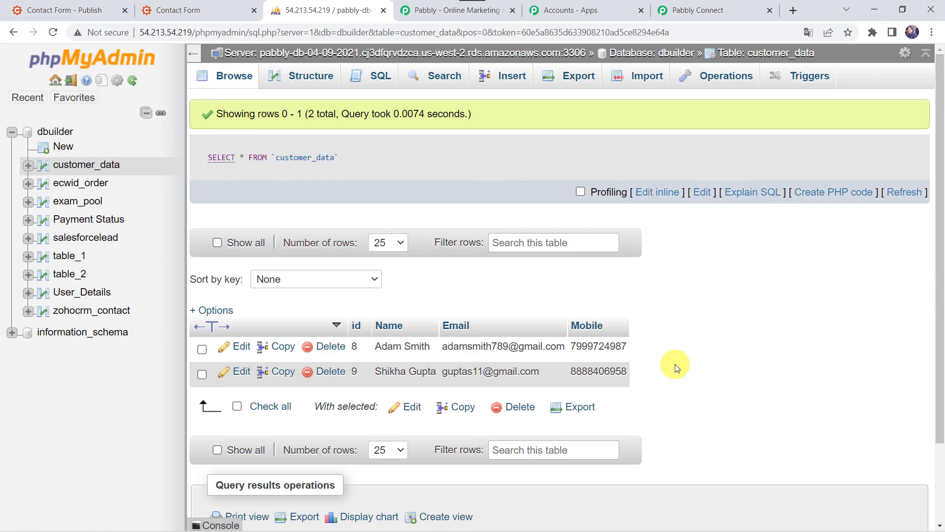
Step: Collapse the MySQL Insert Row action and the Cognito Forms trigger in the workflow
{"action": "left_click", "coordinate": [700, 10]}
{"action": "scroll", "coordinate": [444, 144], "scroll_direction": "up", "scroll_amount": 15}
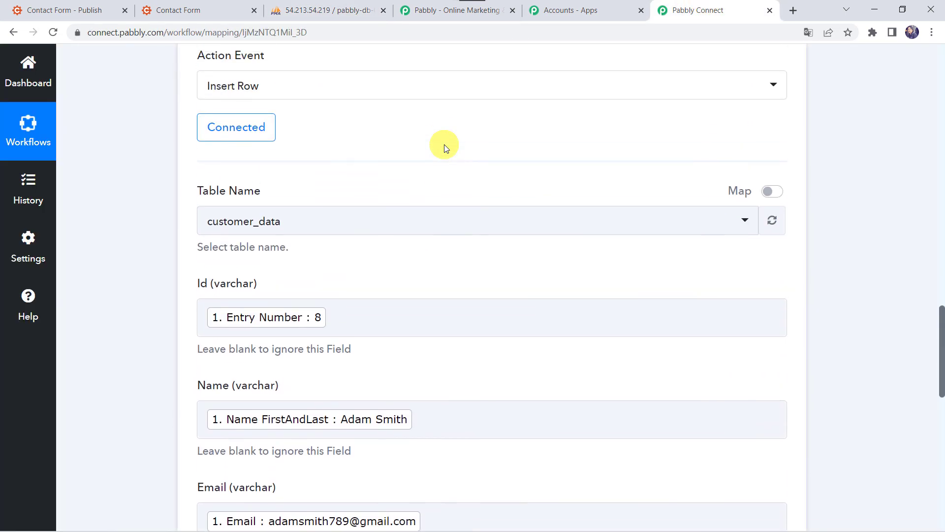
{"action": "left_click", "coordinate": [440, 312]}
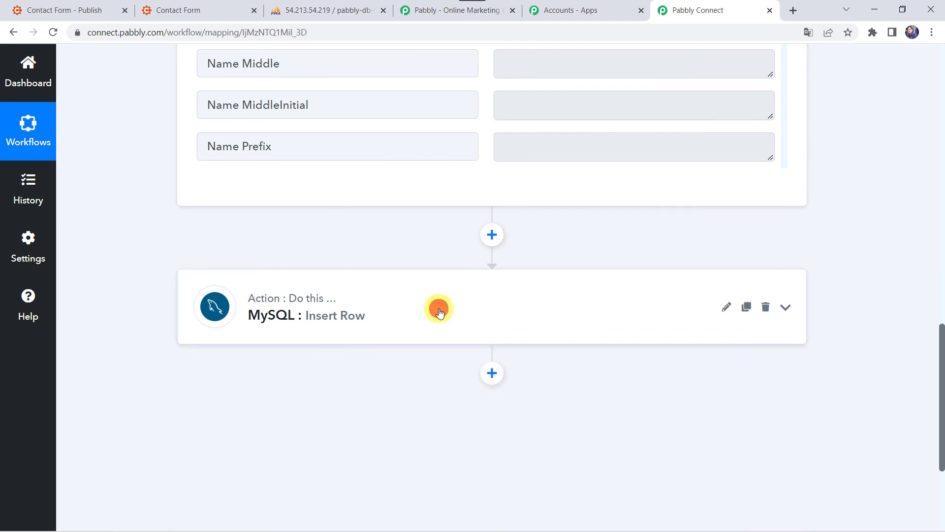
{"action": "scroll", "coordinate": [439, 309], "scroll_direction": "up", "scroll_amount": 10}
{"action": "left_click", "coordinate": [437, 242]}
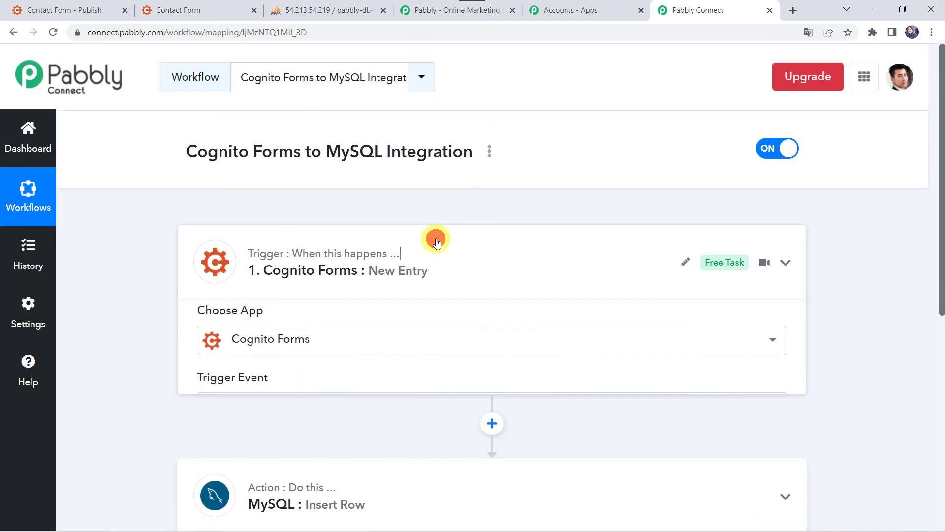